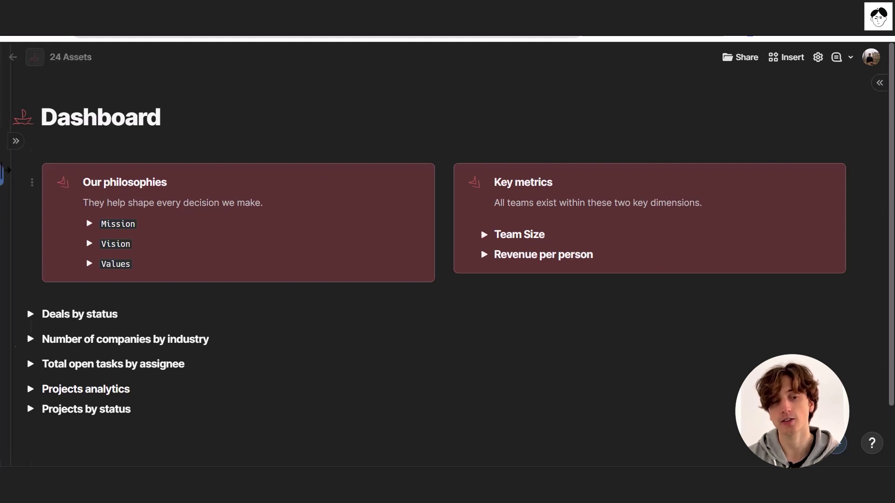
- Scroll the Dashboard down to the philosophy and key-metrics cards and reveal the Team Size value
mouse_move(2, 219)
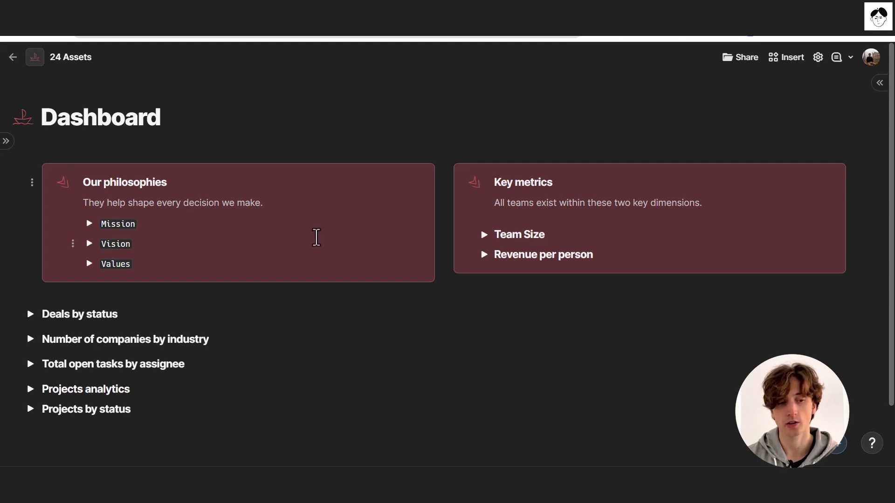
scroll(310, 237, "down", 1)
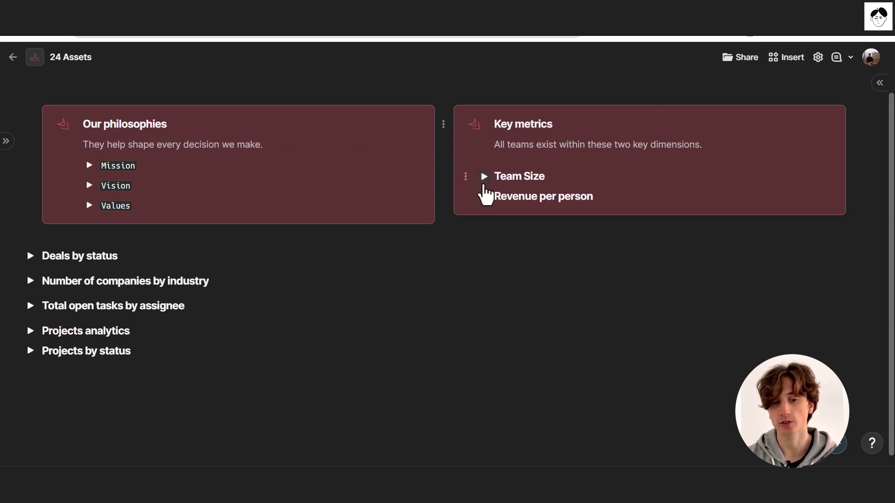
left_click(484, 176)
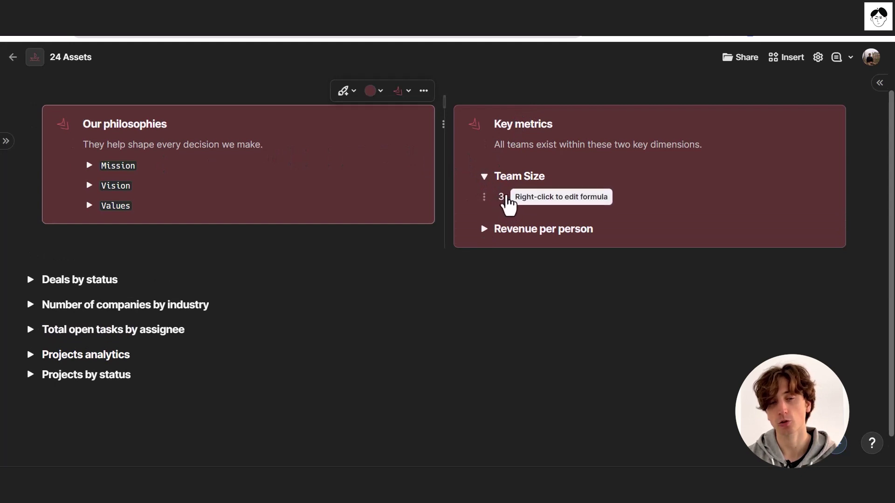
mouse_move(3, 127)
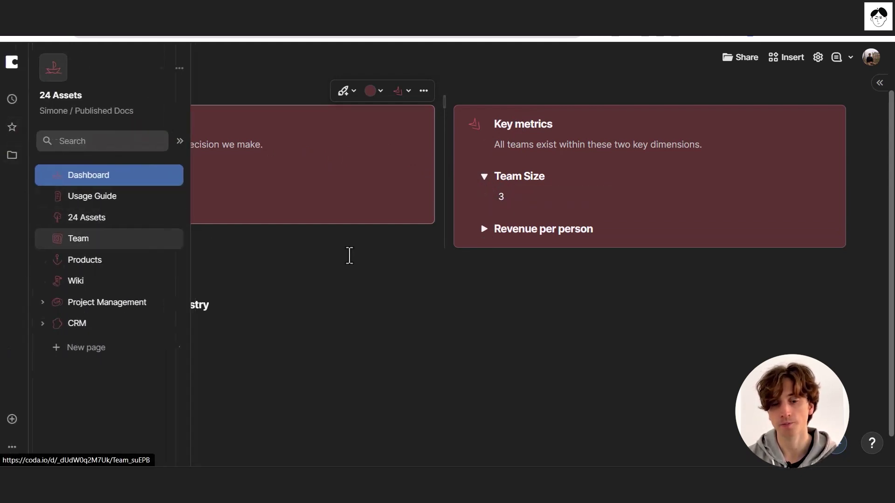
left_click(484, 229)
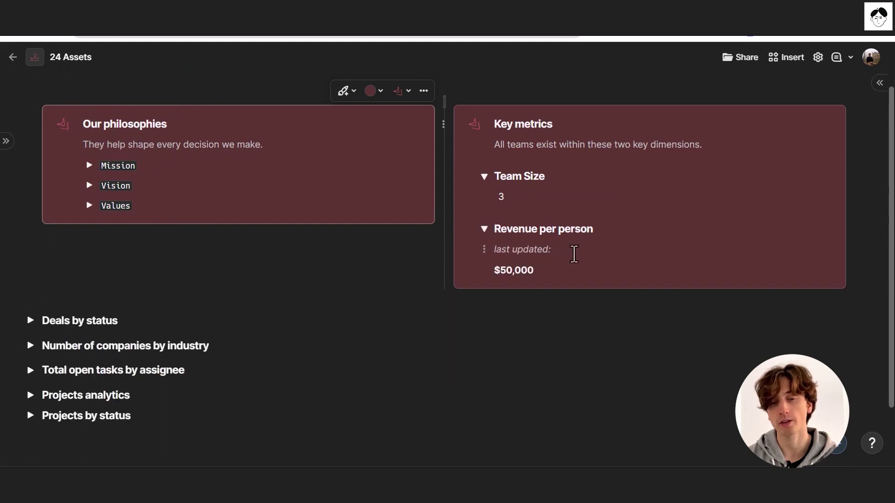
left_click(557, 270)
left_click_drag(492, 271, 536, 271)
left_click(546, 269)
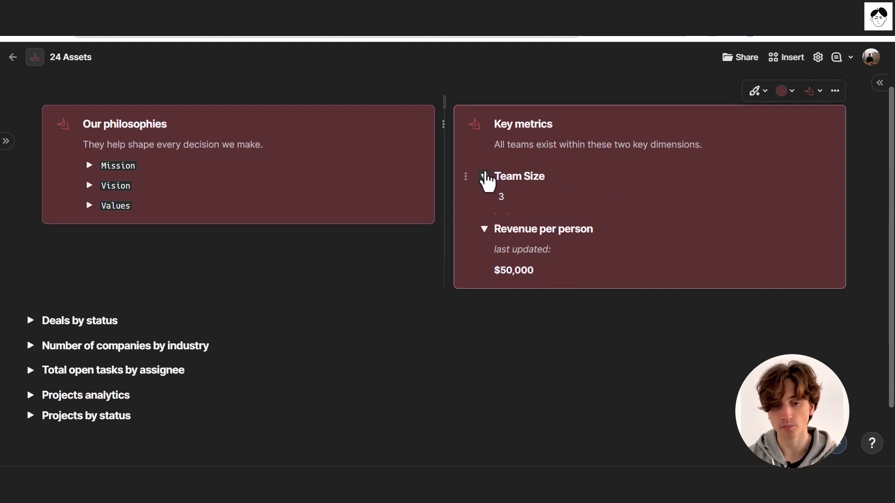
left_click(483, 176)
left_click(483, 196)
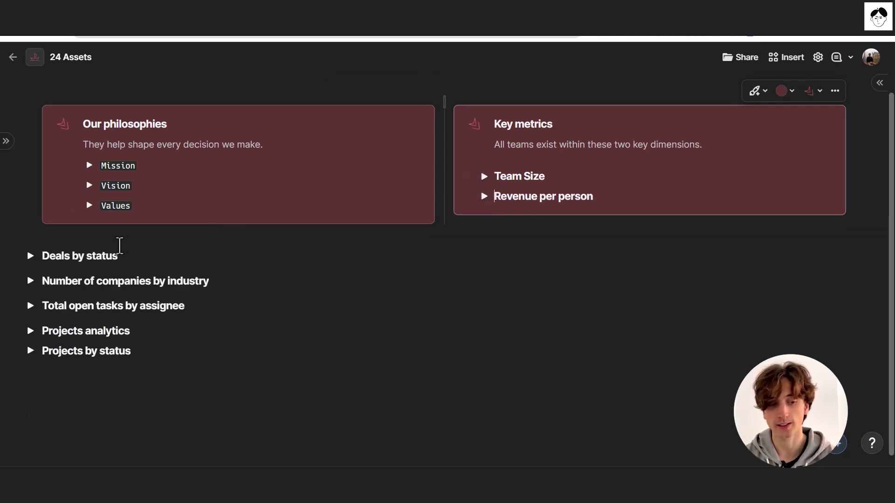
left_click(30, 257)
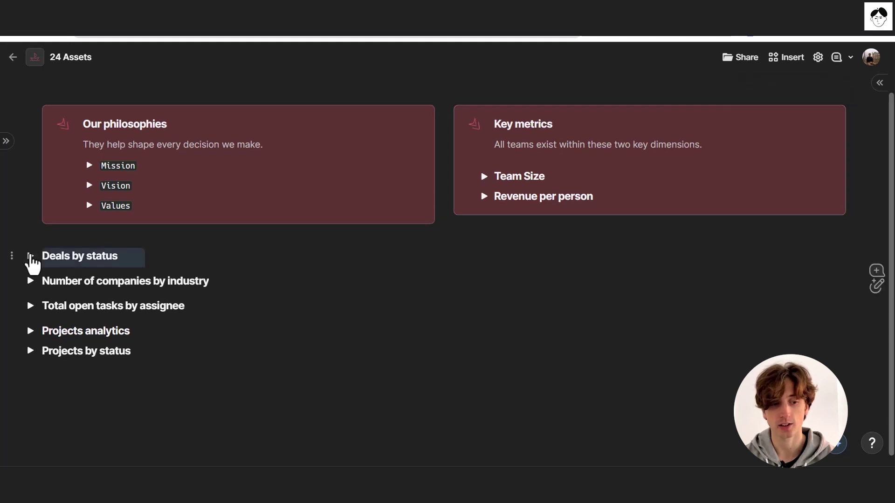
scroll(412, 260, "down", 3)
scroll(411, 258, "down", 2)
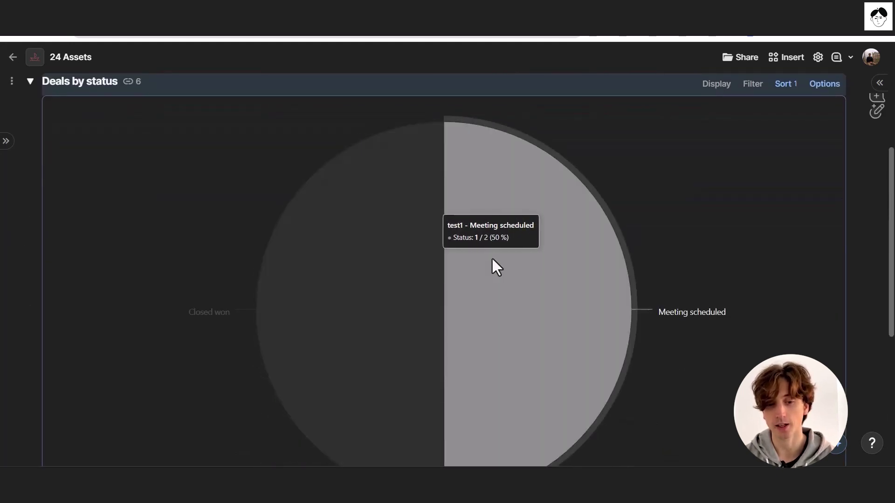
scroll(426, 268, "up", 3)
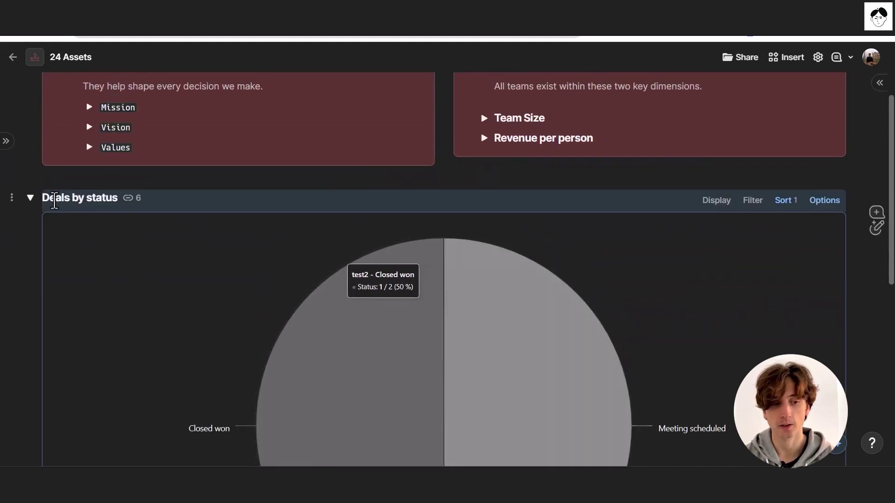
left_click(31, 199)
left_click(30, 269)
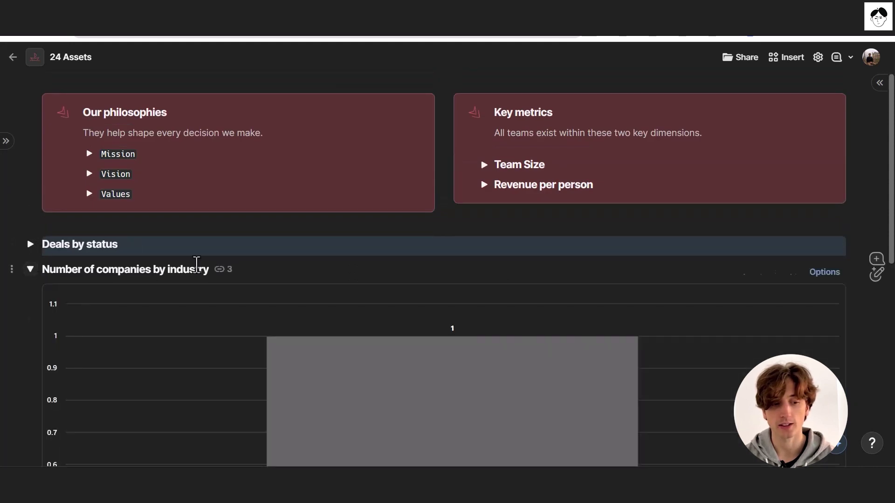
scroll(360, 264, "down", 3)
scroll(361, 264, "down", 4)
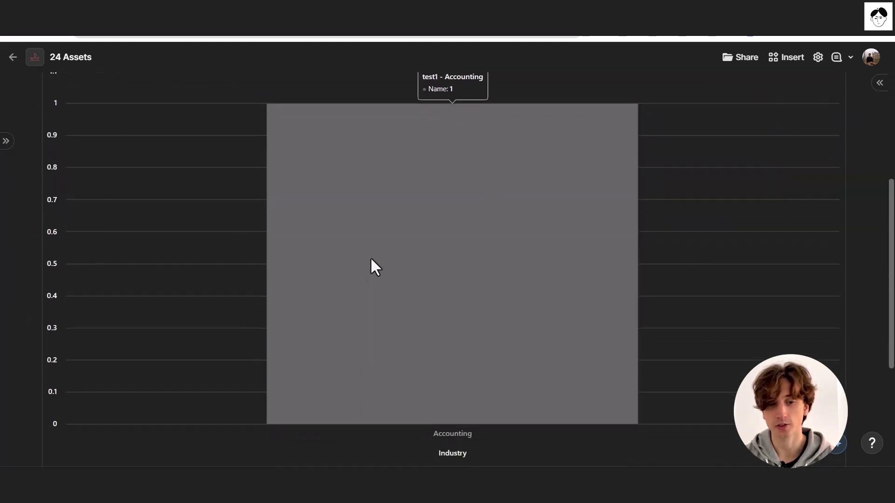
scroll(370, 261, "up", 3)
scroll(382, 276, "up", 1)
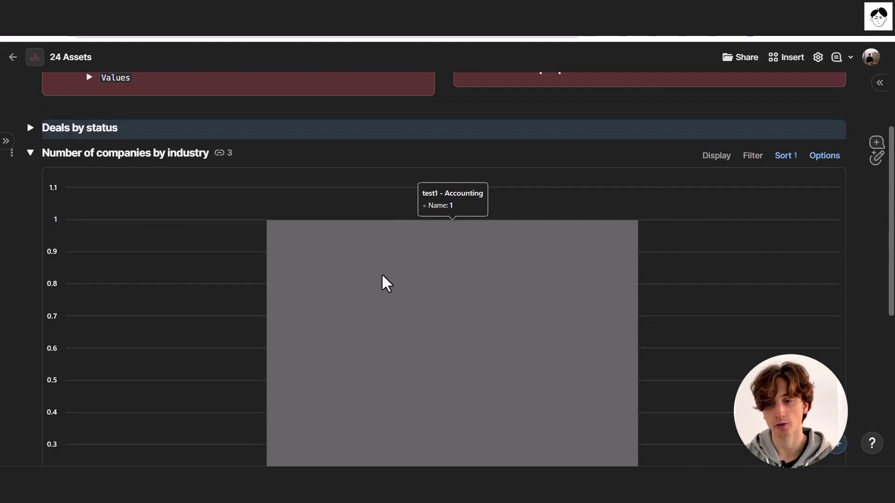
scroll(381, 273, "up", 1)
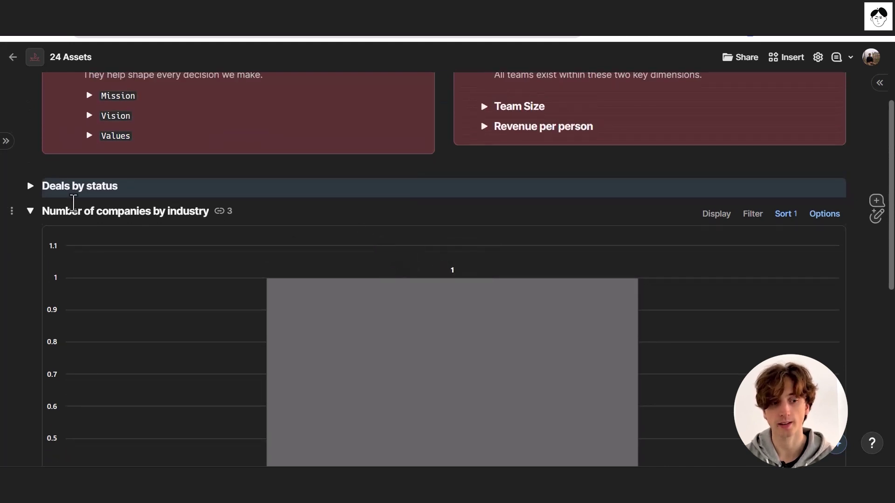
left_click(29, 211)
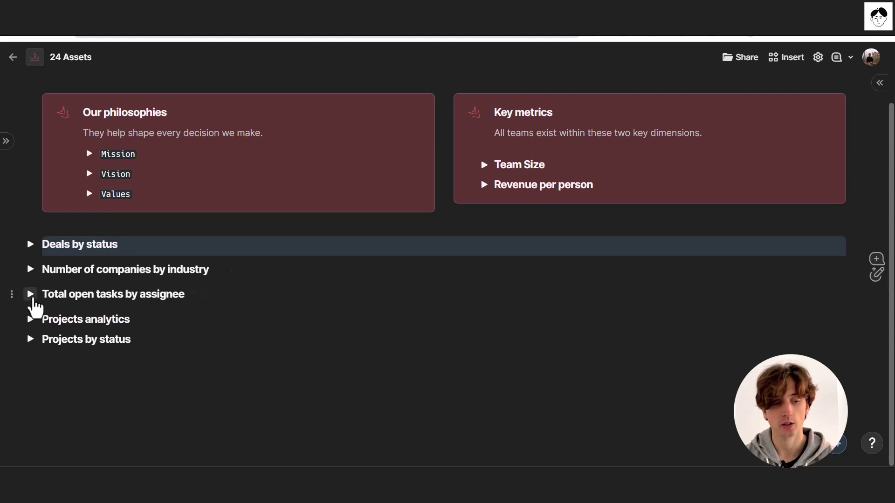
left_click(29, 294)
scroll(282, 305, "down", 3)
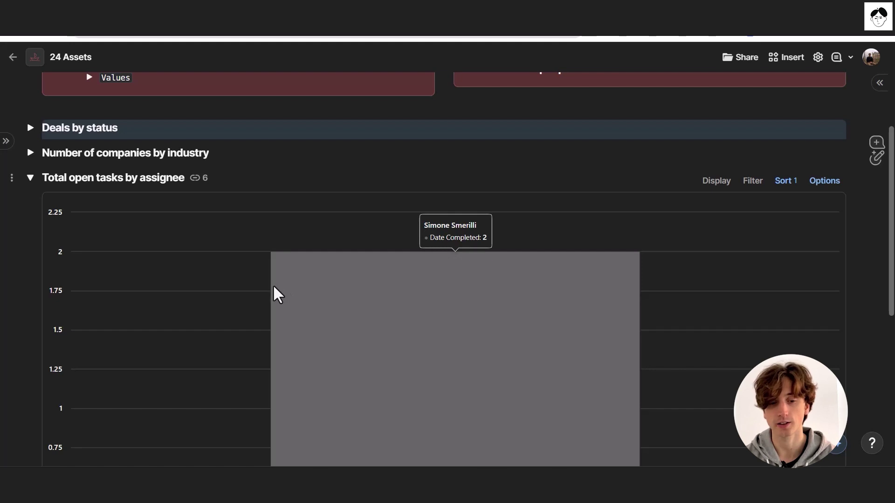
scroll(274, 287, "down", 1)
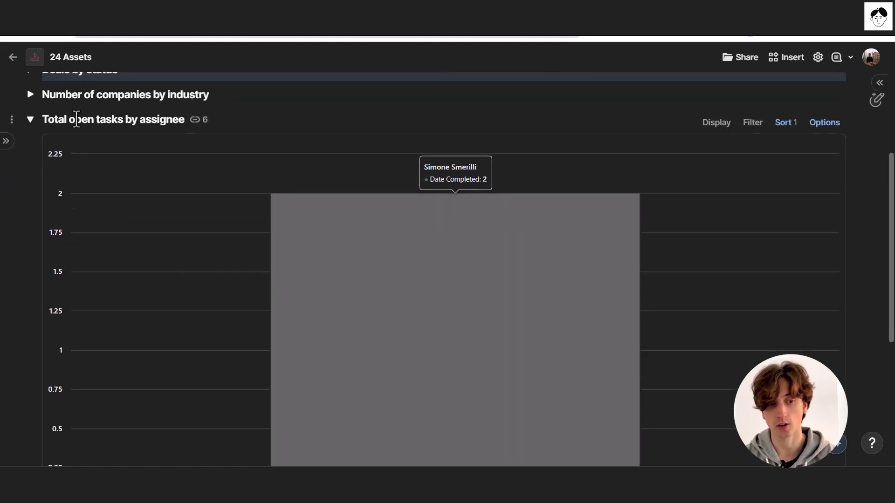
scroll(357, 250, "down", 3)
scroll(379, 258, "up", 4)
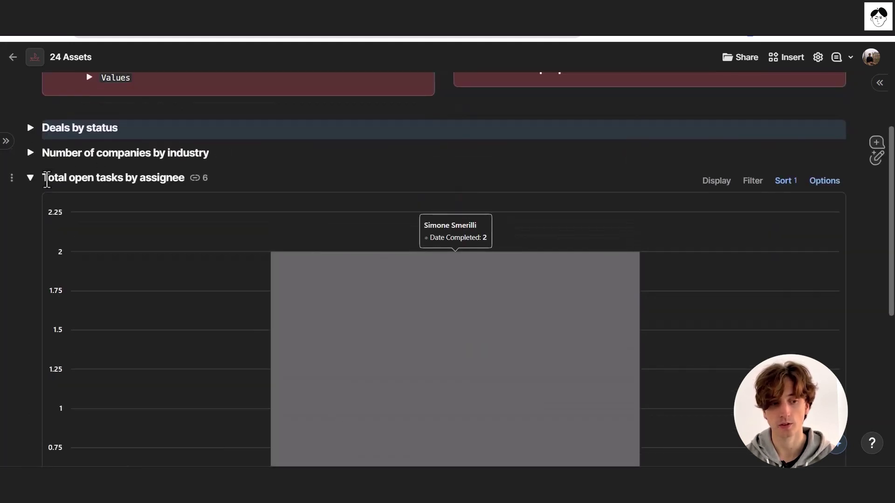
left_click(31, 177)
left_click(30, 319)
scroll(189, 298, "down", 1)
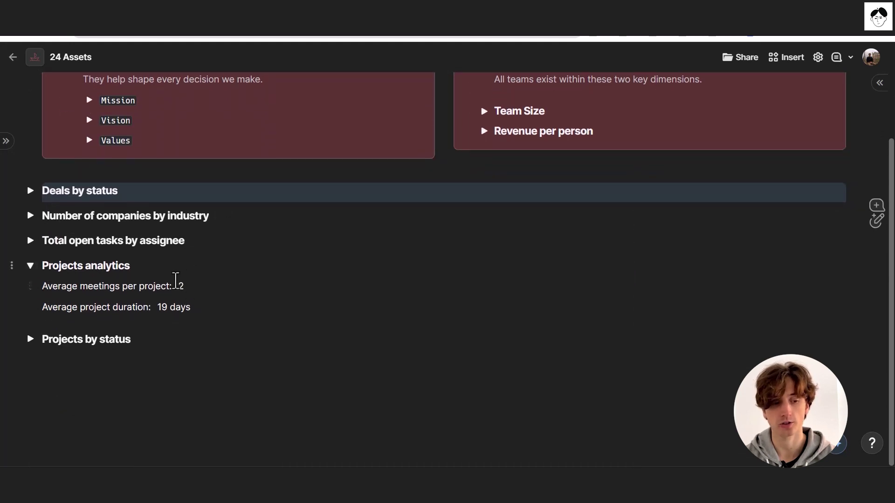
left_click(31, 267)
left_click(30, 340)
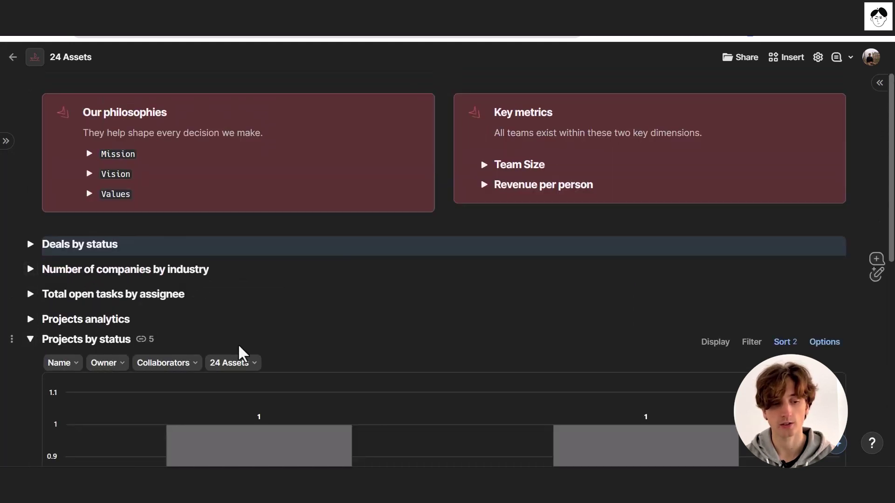
scroll(255, 326, "down", 4)
scroll(663, 310, "up", 3)
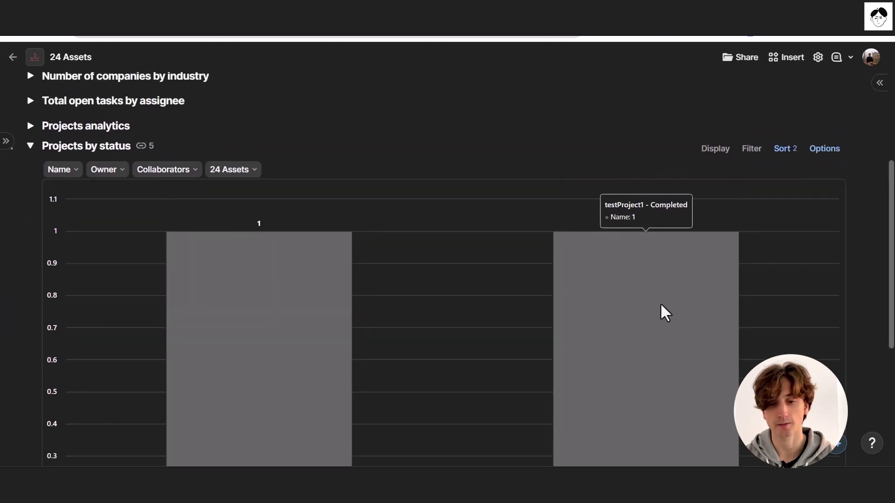
left_click(30, 222)
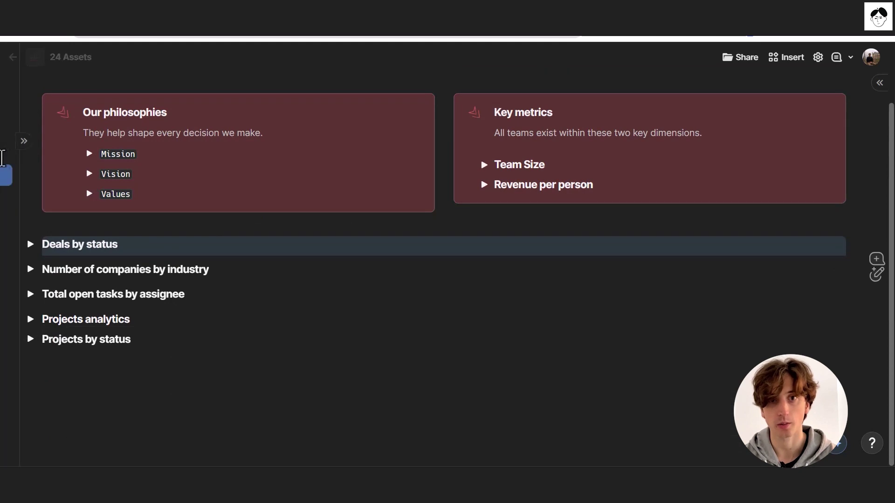
- Open the 24 Assets page and briefly preview the 24 Assets and Asset groups tables
mouse_move(7, 167)
left_click(90, 225)
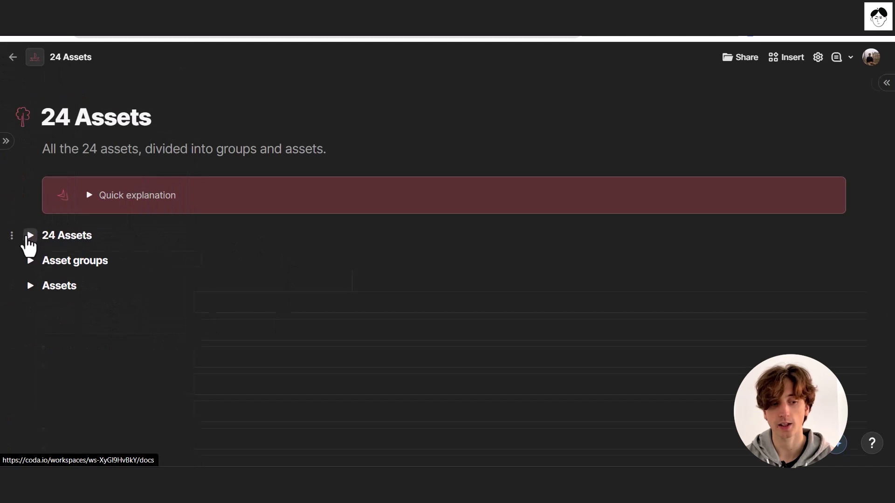
left_click(29, 237)
left_click(29, 237)
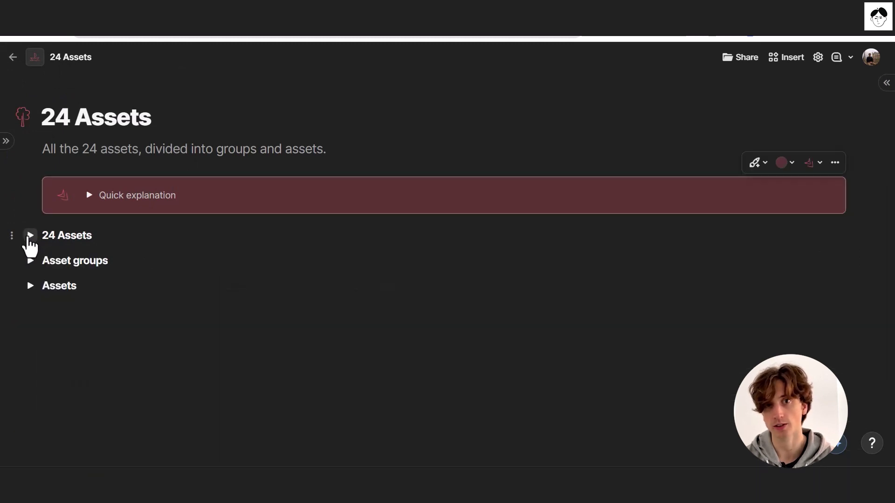
left_click(30, 261)
scroll(96, 280, "down", 4)
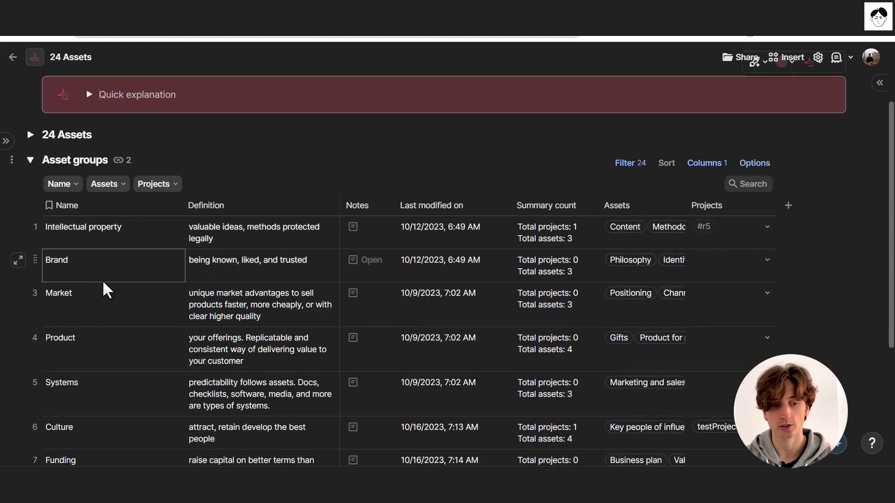
scroll(56, 225, "up", 4)
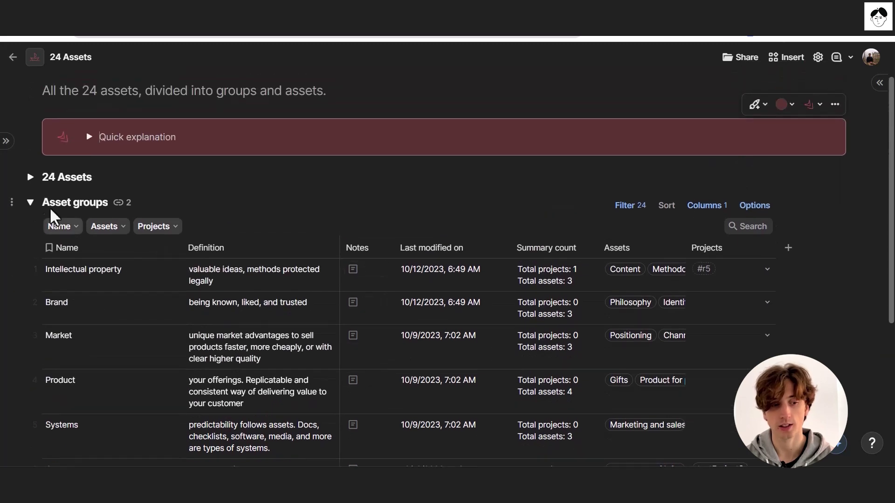
left_click(31, 261)
- Collapse the Assets table and expand the grouped 24 Assets table's Intellectual property group
left_click(31, 286)
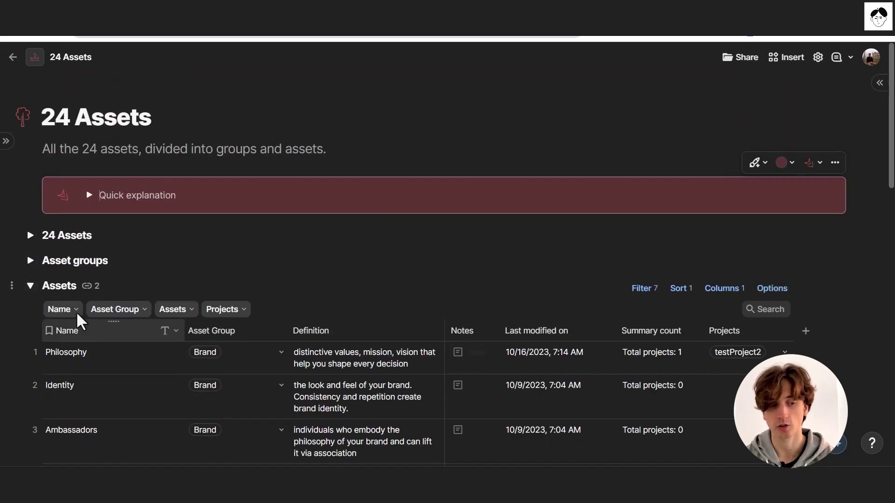
left_click(30, 285)
left_click(30, 236)
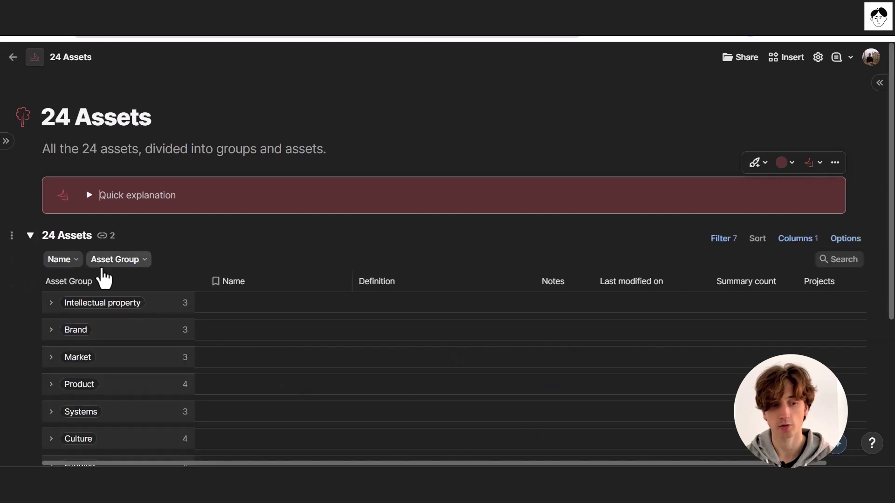
scroll(94, 268, "down", 1)
left_click(52, 245)
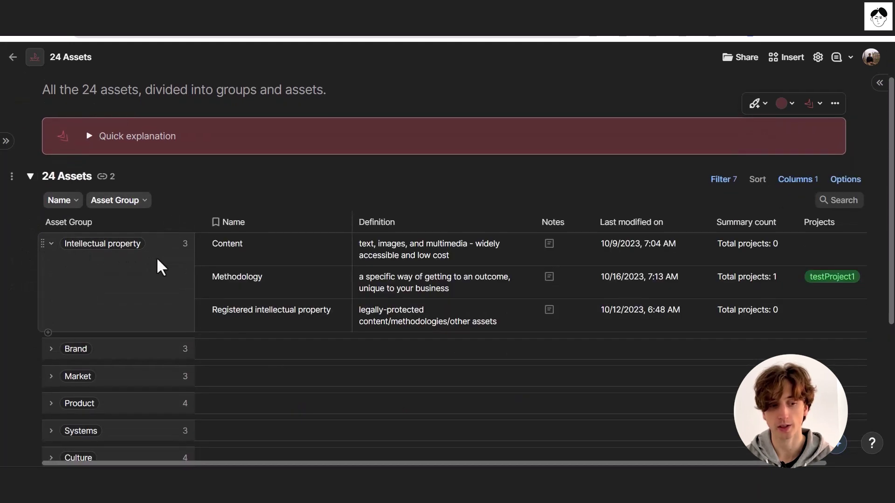
scroll(158, 262, "down", 1)
- Peek at the Intellectual property group's details, then open the Content asset record full-page
mouse_move(94, 204)
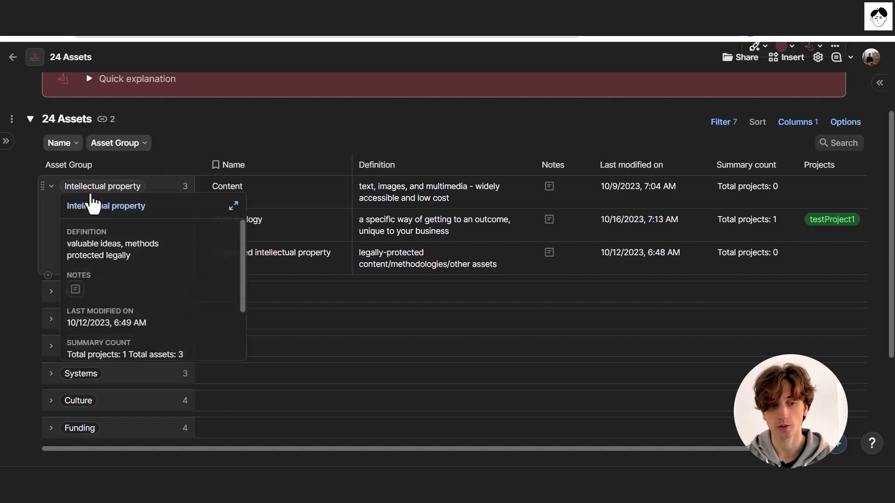
left_click(169, 206)
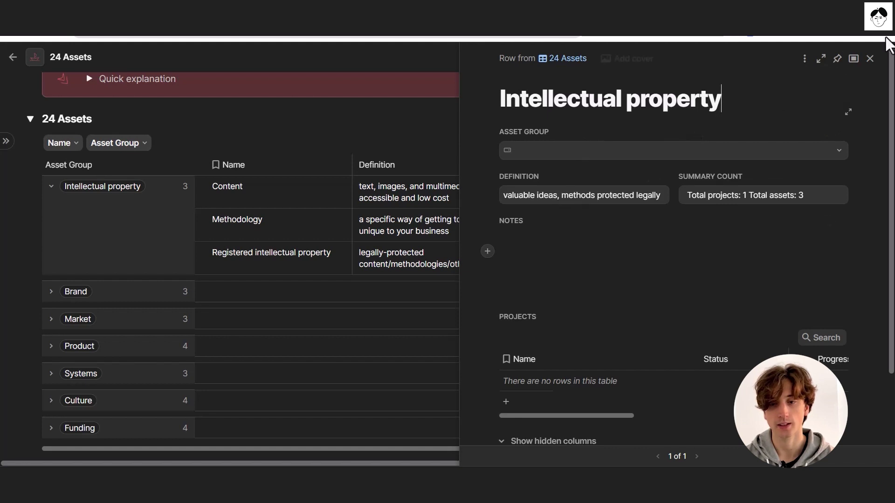
left_click(870, 59)
left_click(185, 187)
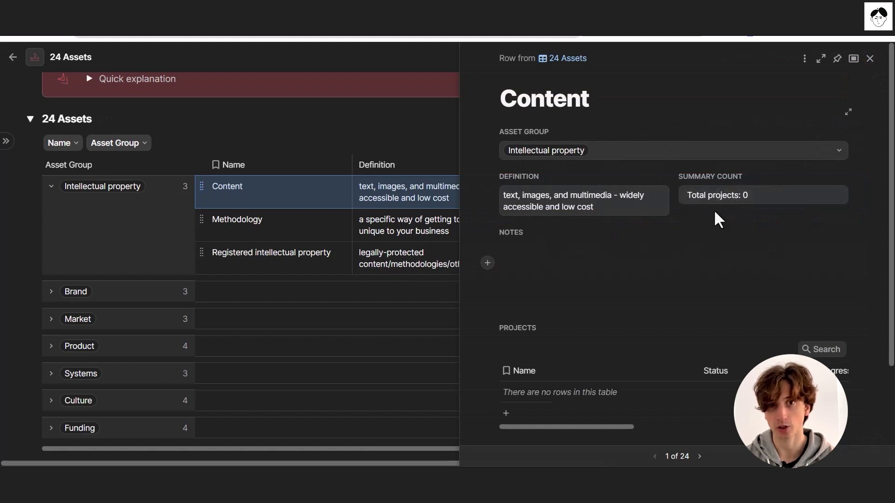
scroll(718, 214, "down", 4)
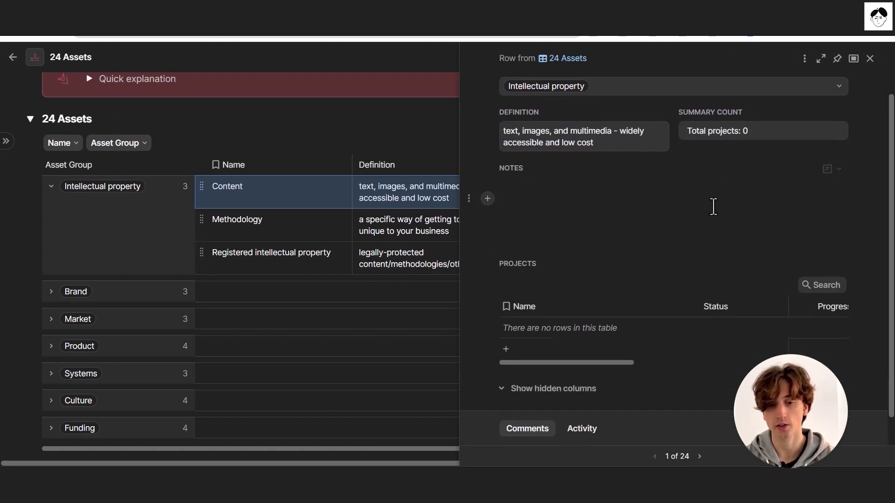
left_click(820, 58)
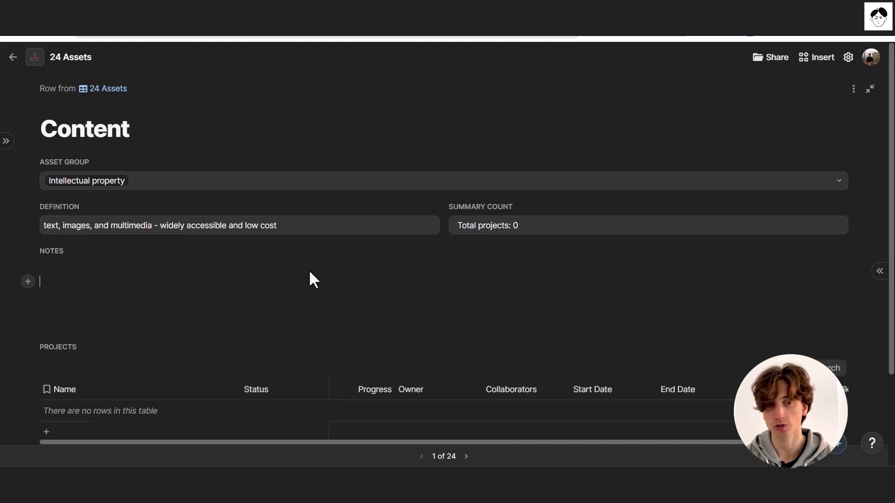
scroll(310, 273, "down", 1)
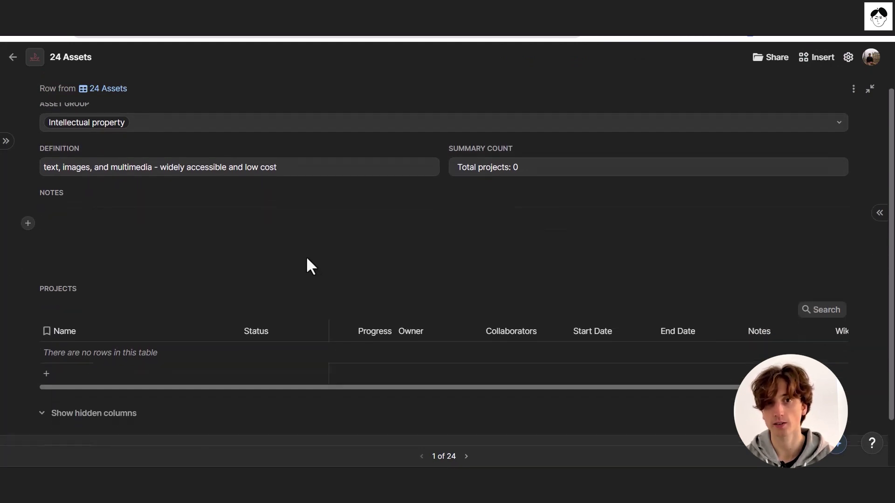
scroll(306, 257, "down", 1)
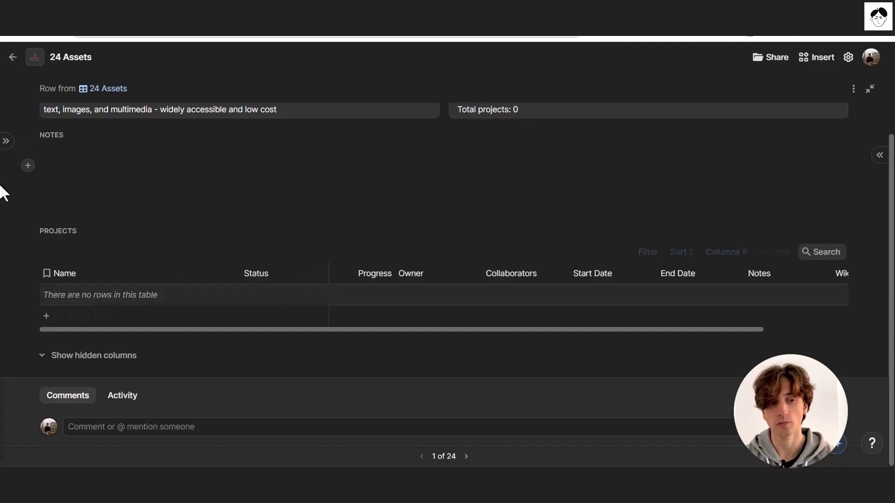
- Bring out the page sidebar beside the Content record and go to the Team page
mouse_move(5, 187)
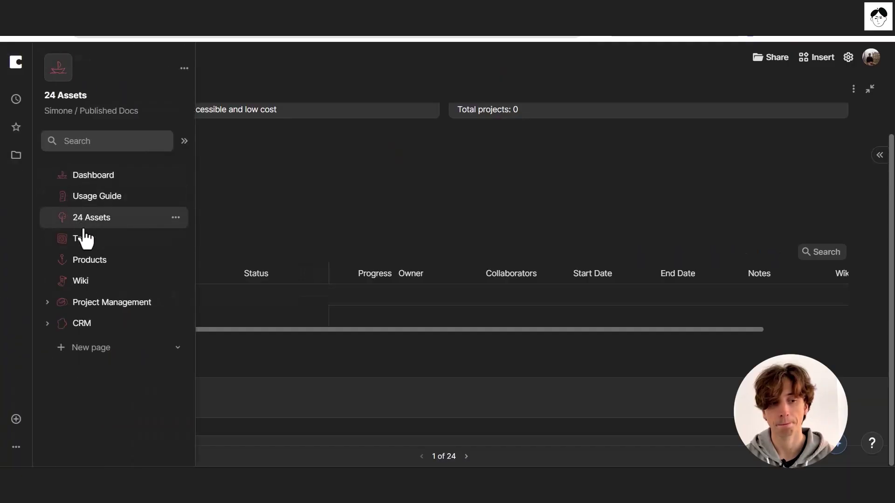
left_click(84, 238)
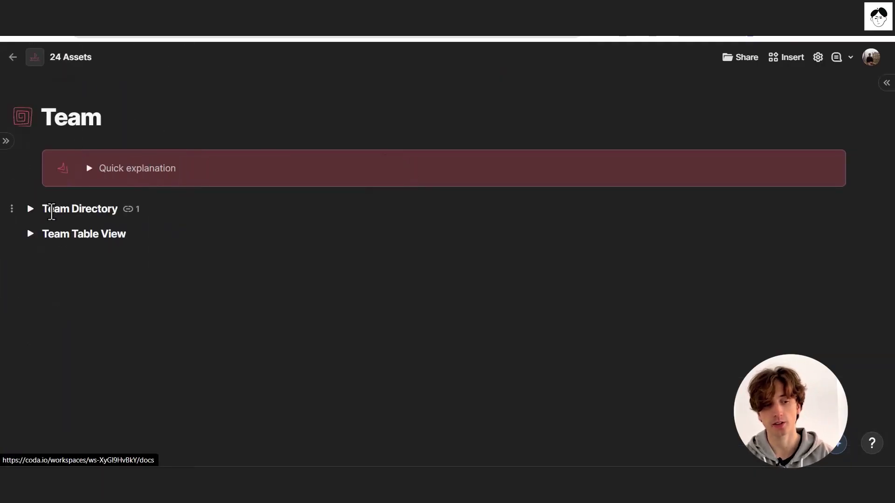
- Expand the Team Directory and open the first team member's card
left_click(12, 208)
left_click(30, 209)
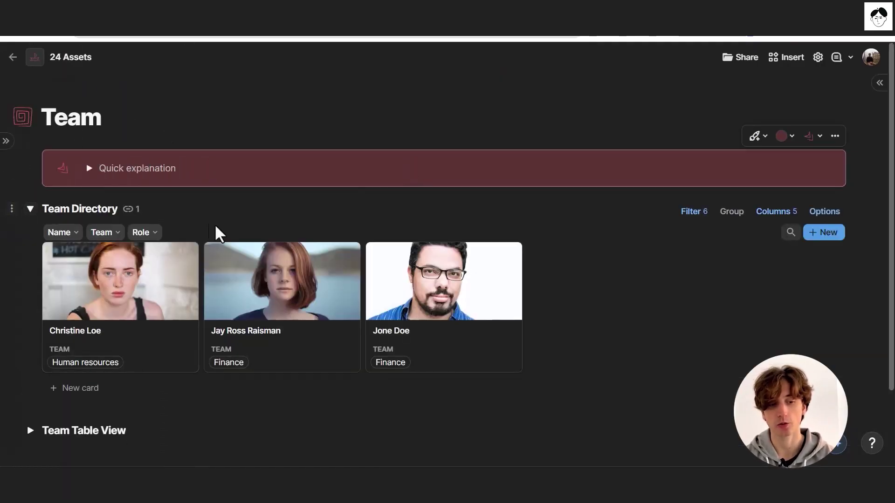
scroll(224, 226, "down", 2)
left_click(169, 238)
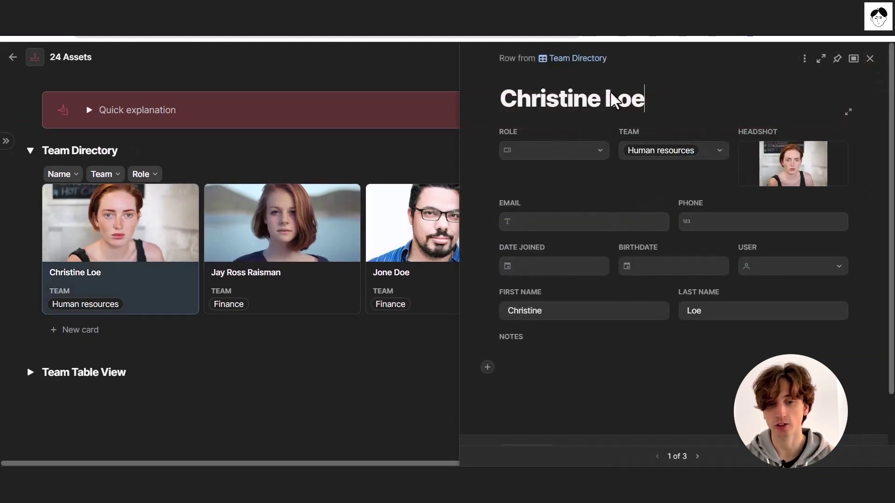
- Review the member's role and team choices, and set Date Joined and Birthdate to 10/20/2023
left_click(588, 148)
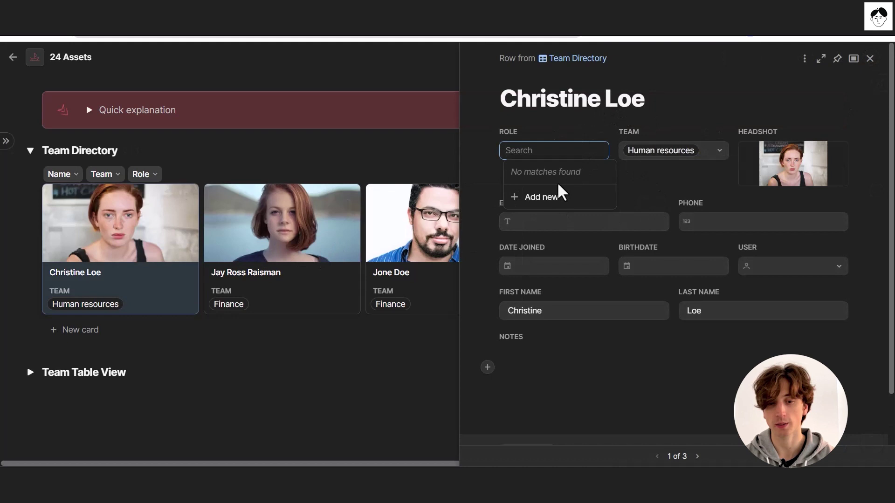
left_click(715, 153)
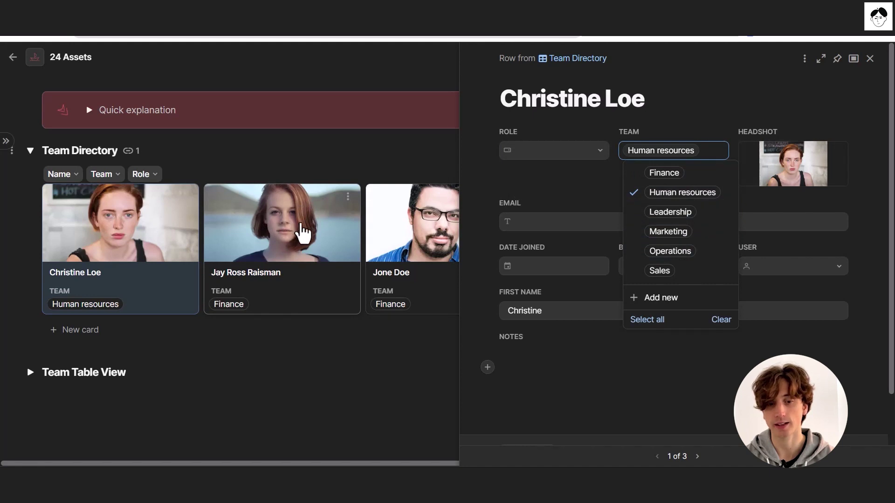
left_click(527, 230)
left_click(720, 226)
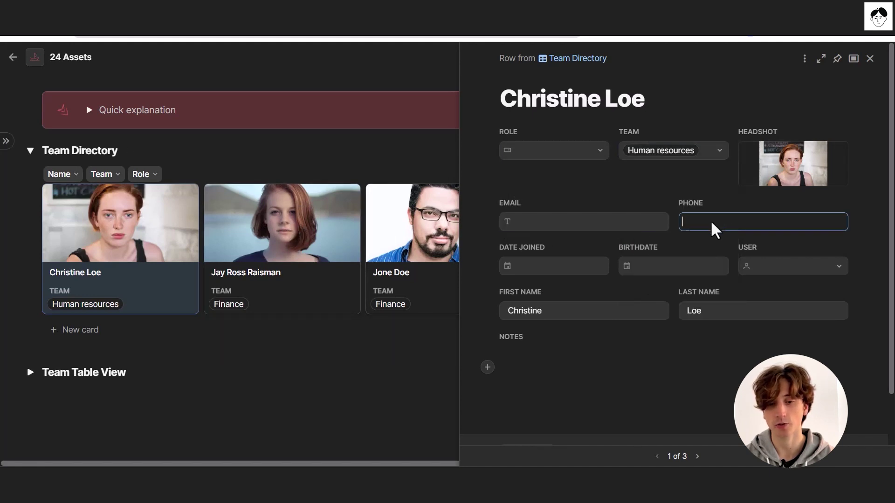
left_click(566, 272)
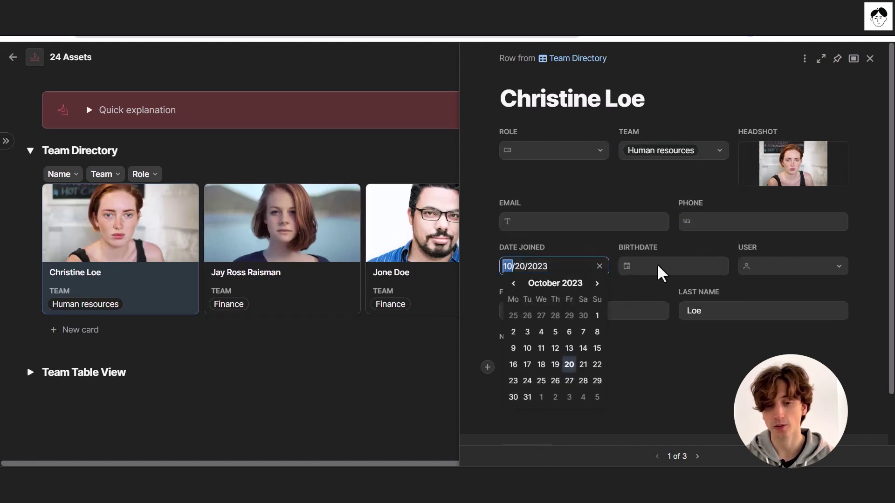
left_click(659, 270)
left_click(753, 305)
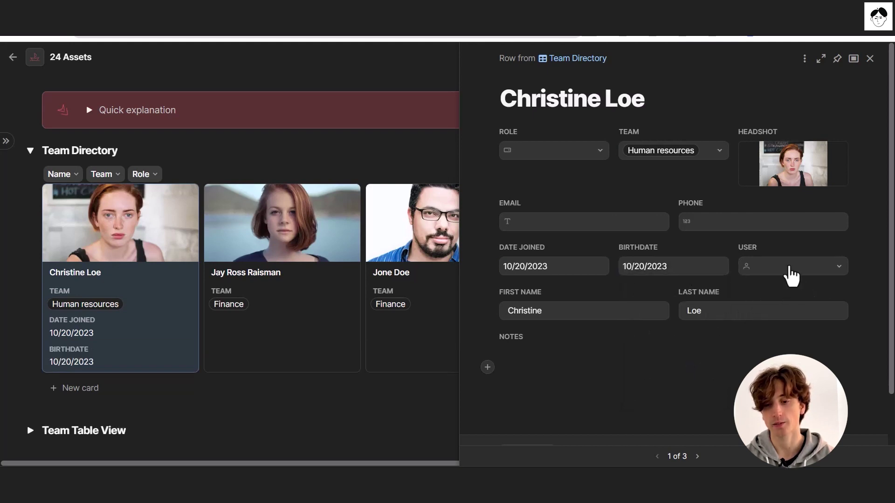
scroll(543, 357, "down", 2)
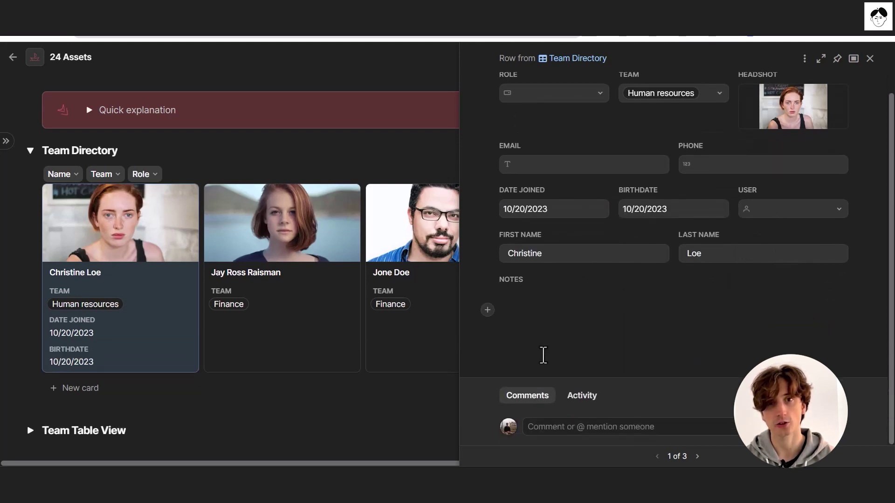
scroll(543, 355, "up", 2)
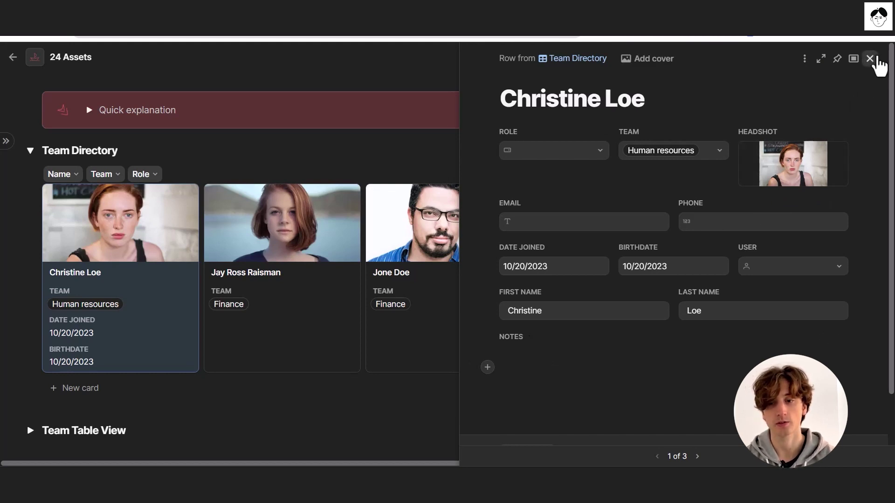
left_click(870, 59)
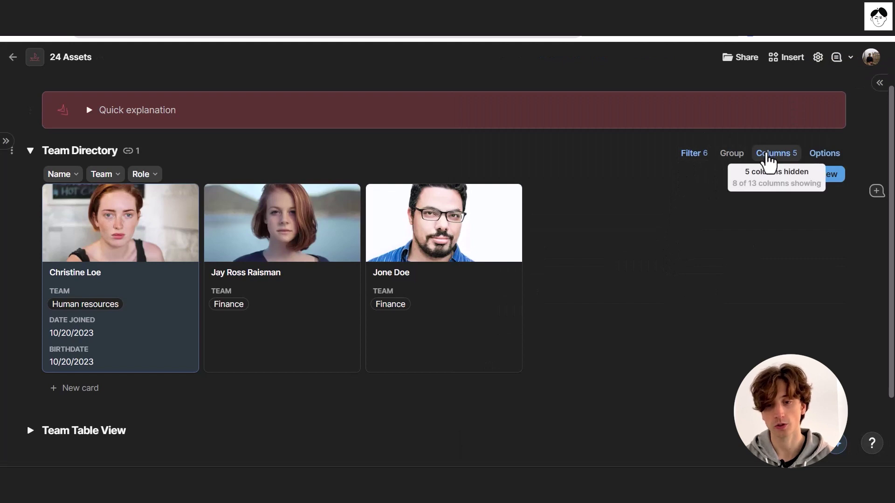
- Check the card's displayed columns, expand Team Table View, and go to the Products page
left_click(768, 158)
scroll(745, 223, "down", 1)
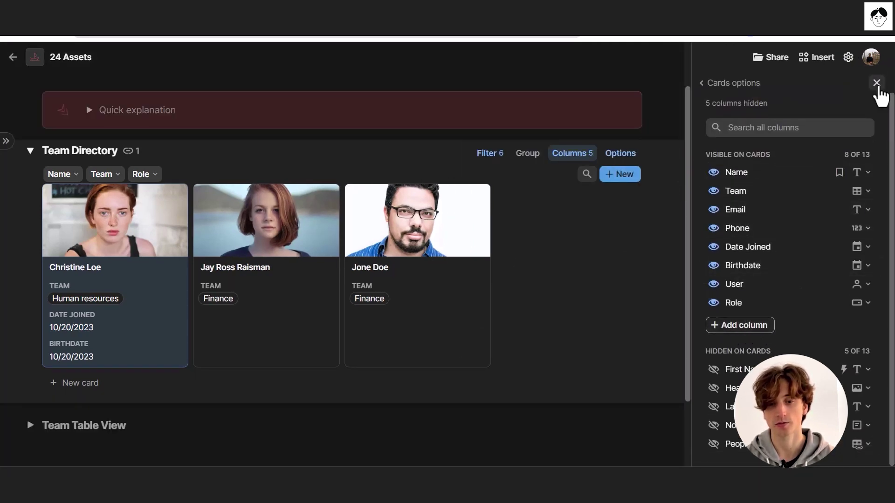
left_click(876, 83)
scroll(326, 222, "down", 2)
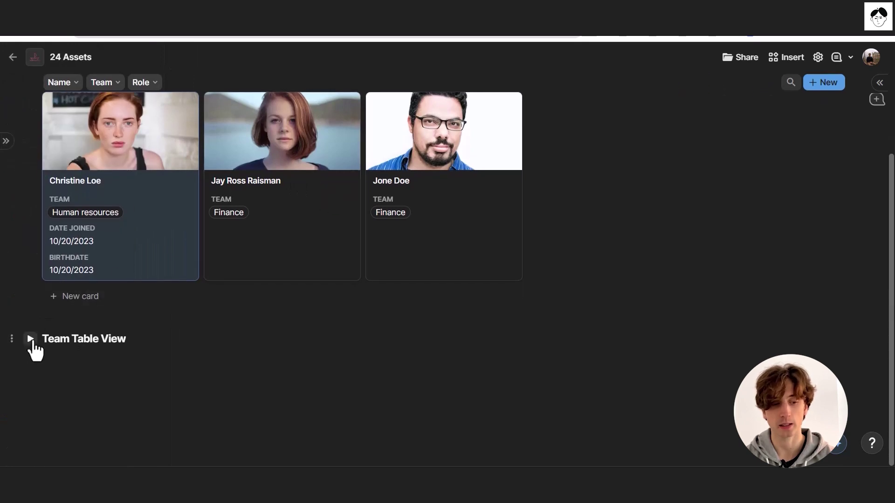
left_click(30, 339)
mouse_move(4, 261)
left_click(60, 260)
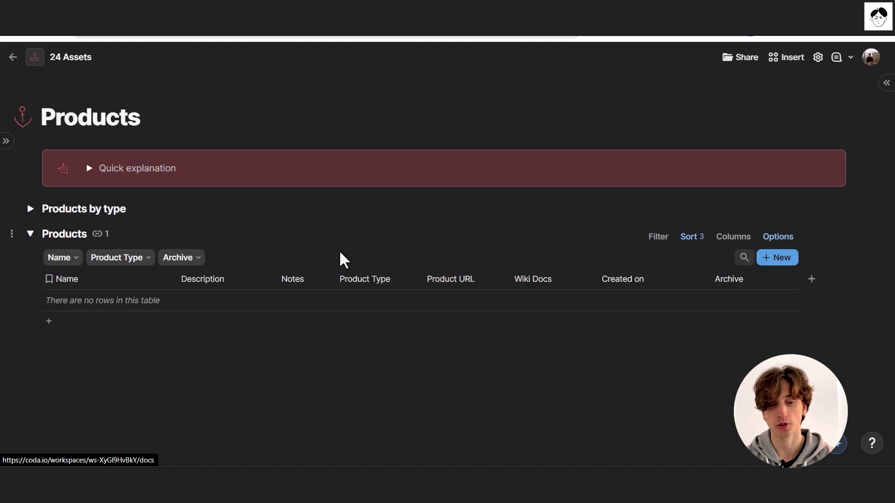
- Start a new product row with type left blank, then expand the Products by type table
left_click(343, 316)
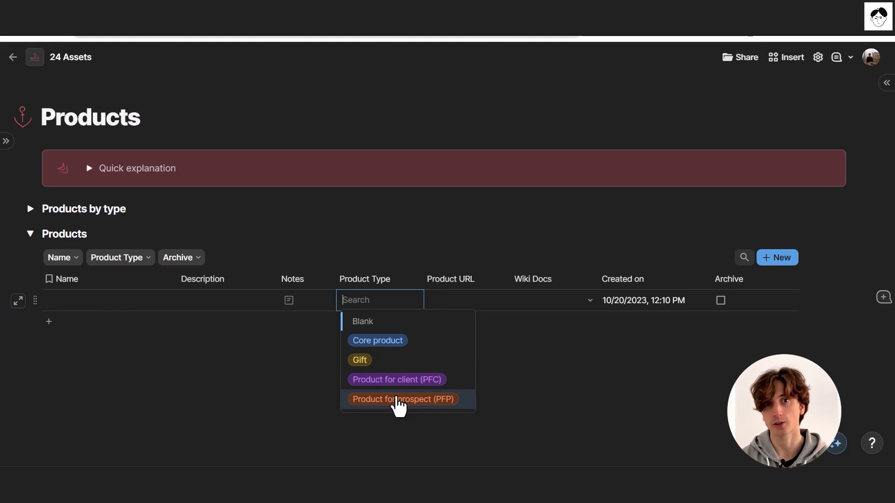
left_click(443, 303)
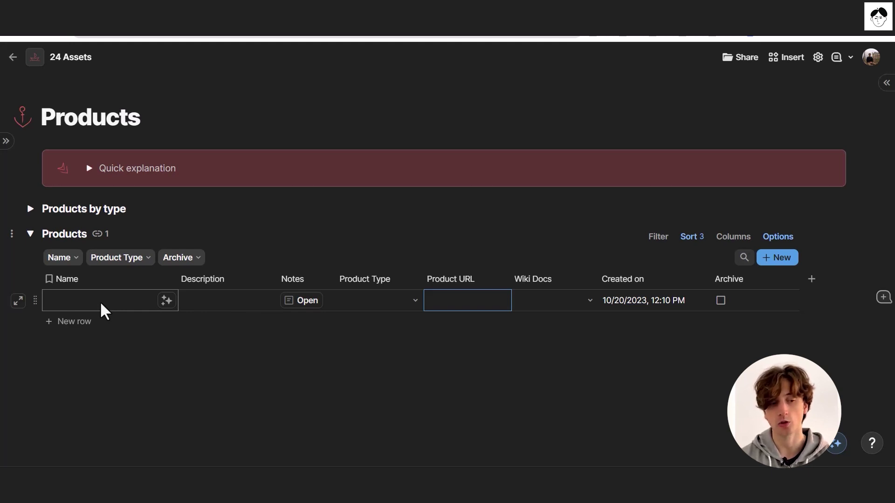
left_click(11, 208)
left_click(29, 209)
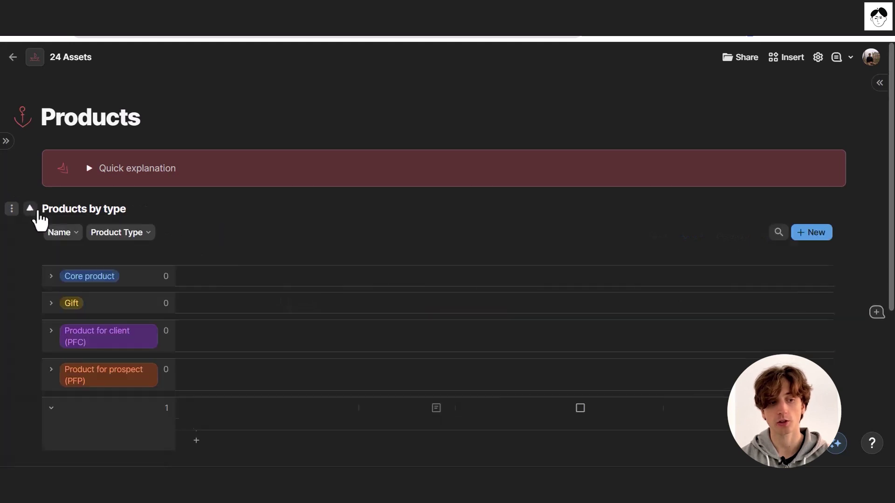
scroll(89, 250, "down", 1)
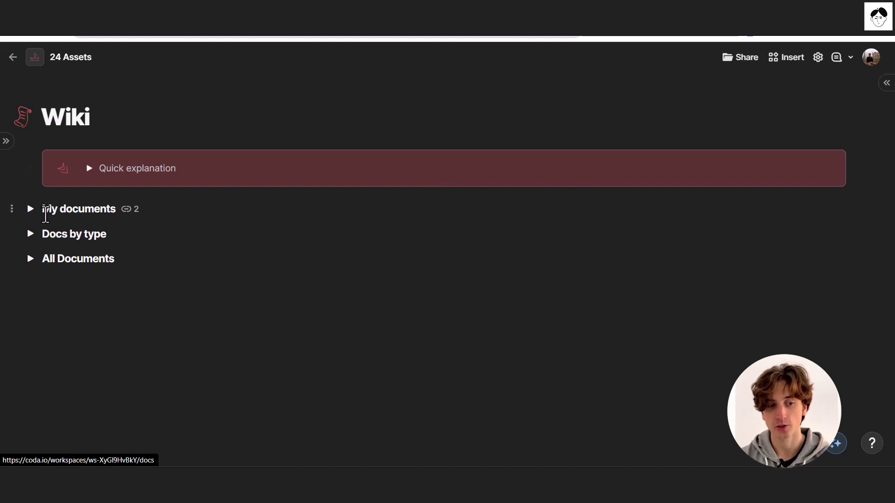
- Expand the My documents and All Documents sections of the Wiki
left_click(31, 211)
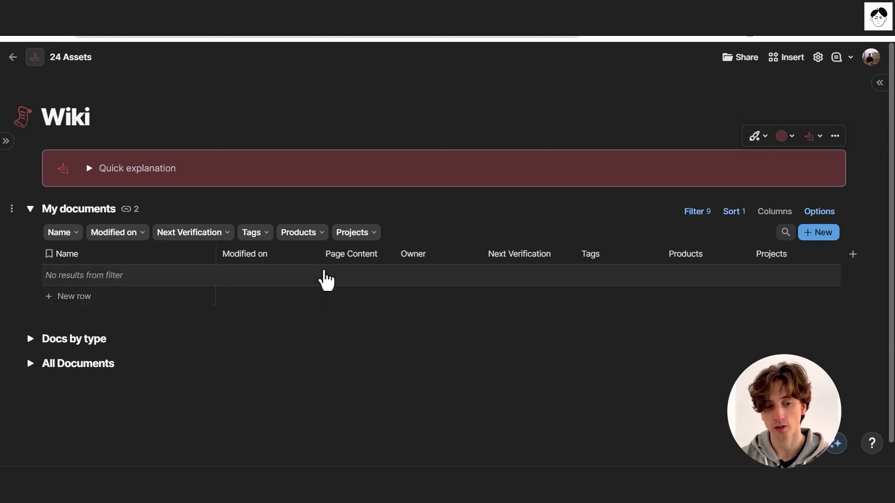
scroll(324, 278, "down", 1)
left_click(29, 339)
scroll(216, 311, "down", 3)
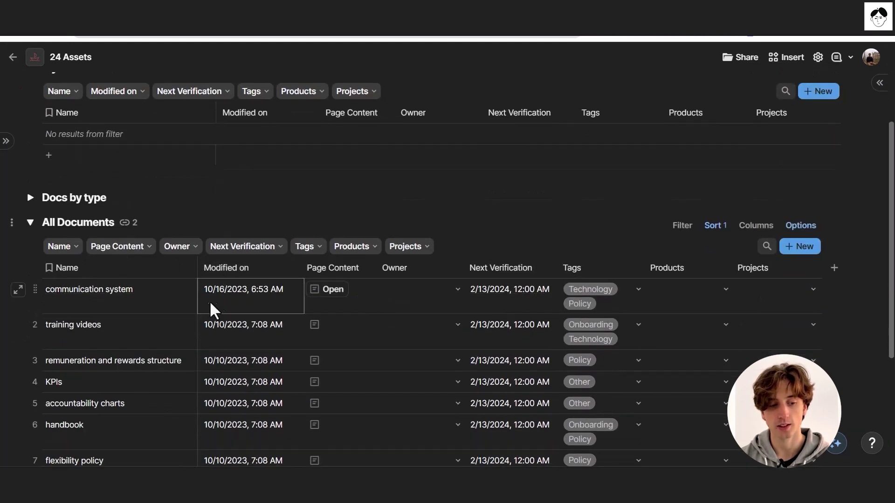
- Open the communication system document's record as a full page
left_click(18, 290)
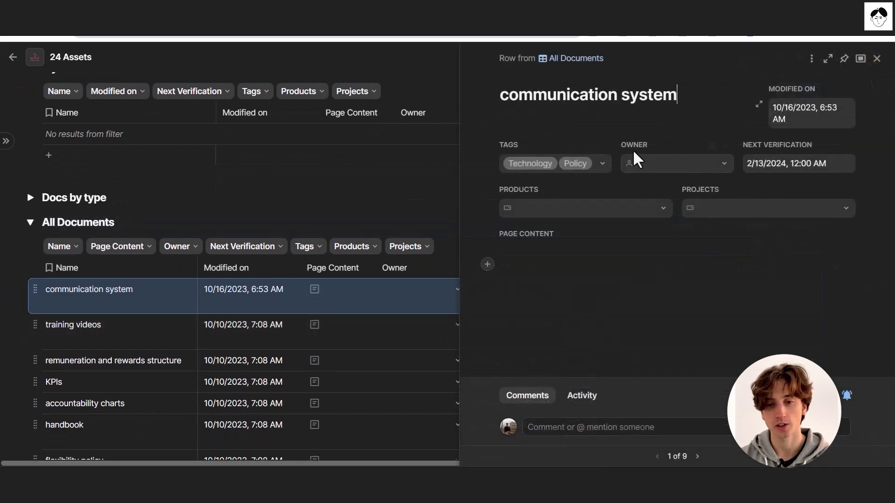
left_click(575, 263)
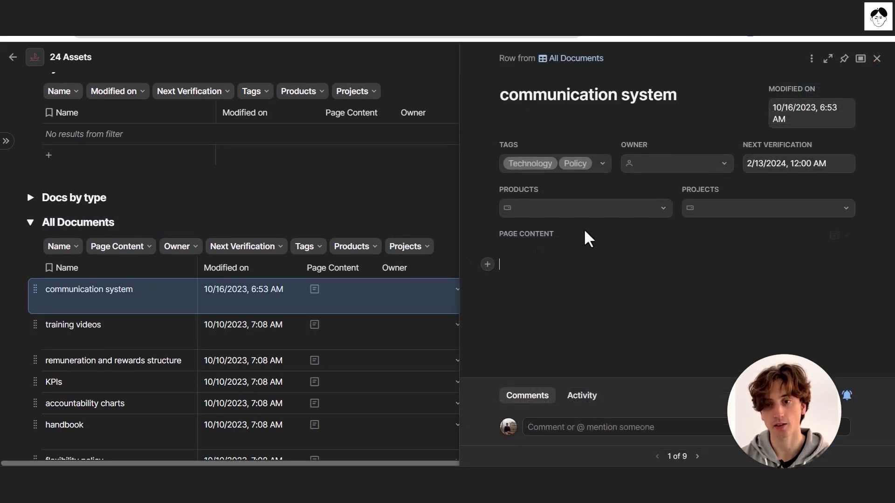
left_click(827, 59)
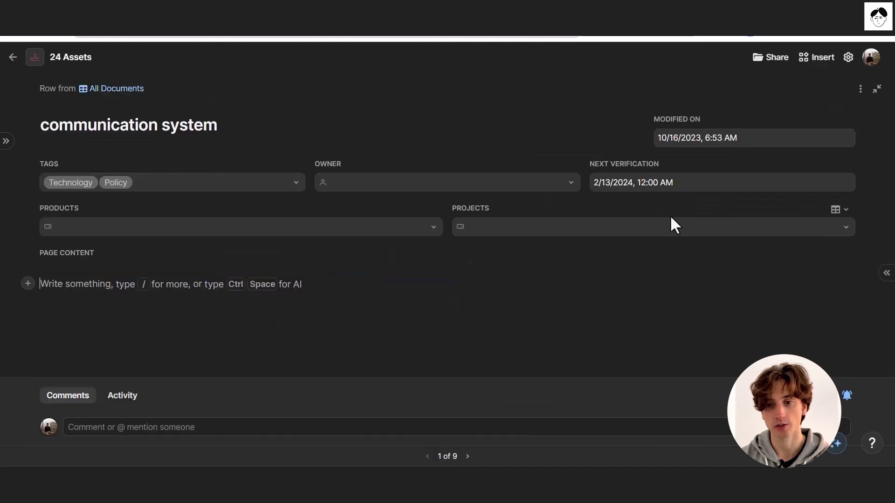
left_click(359, 303)
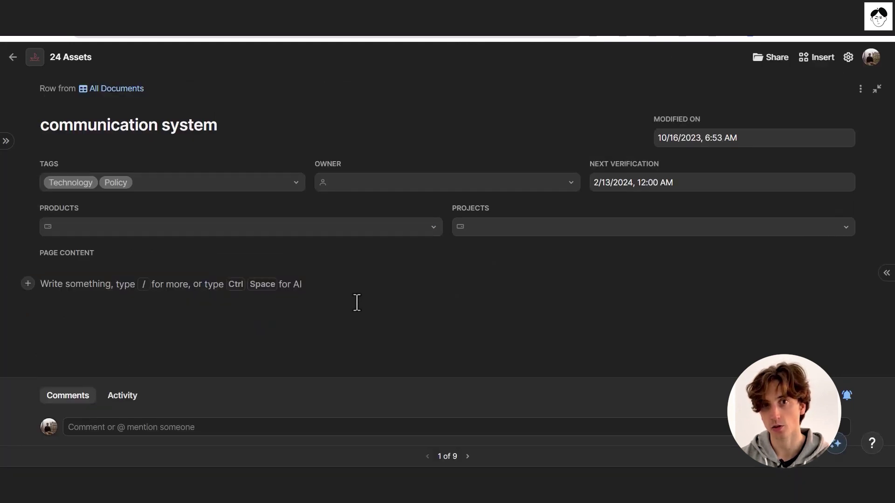
- Browse its Products and Projects link lists without linking, then go to Project Management
left_click(329, 233)
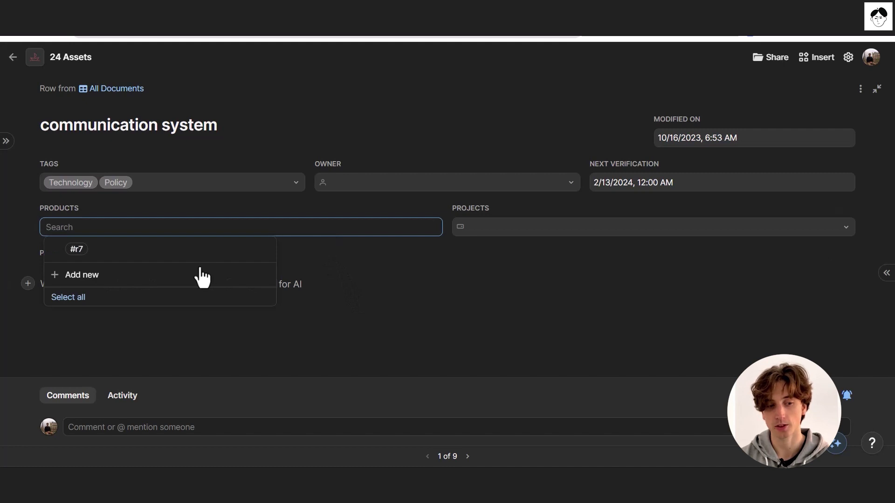
left_click(532, 228)
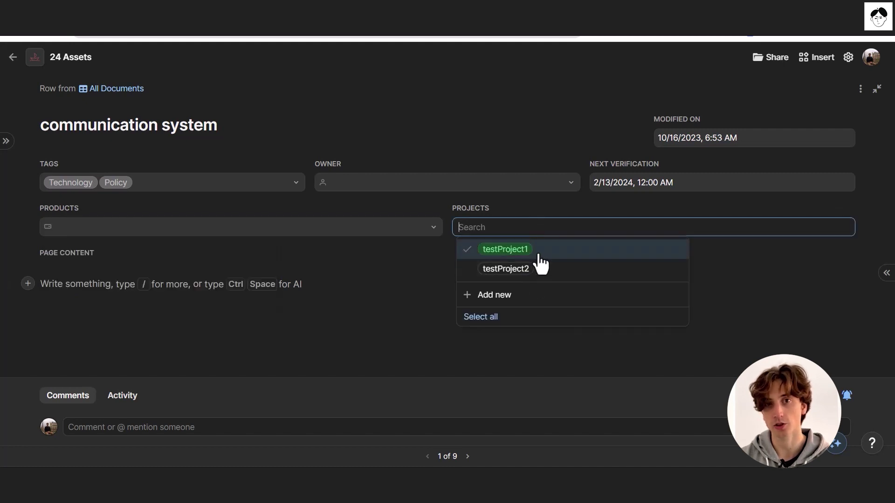
left_click(424, 277)
mouse_move(6, 141)
left_click(96, 303)
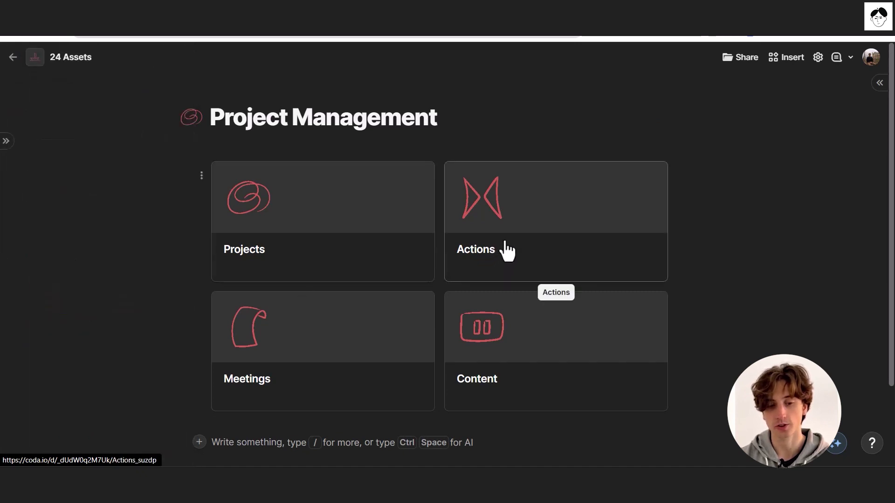
scroll(505, 250, "down", 1)
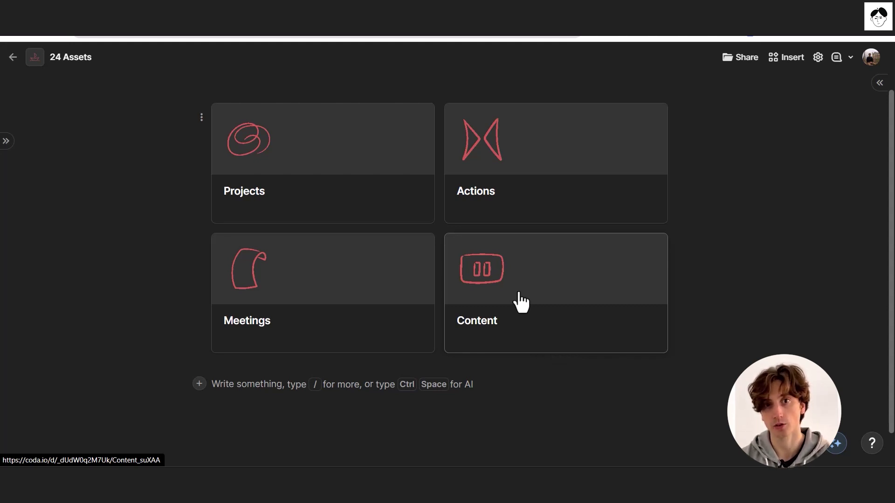
- Open the Projects card to show the Quick explanation and the All Projects table
left_click(388, 223)
scroll(397, 186, "up", 3)
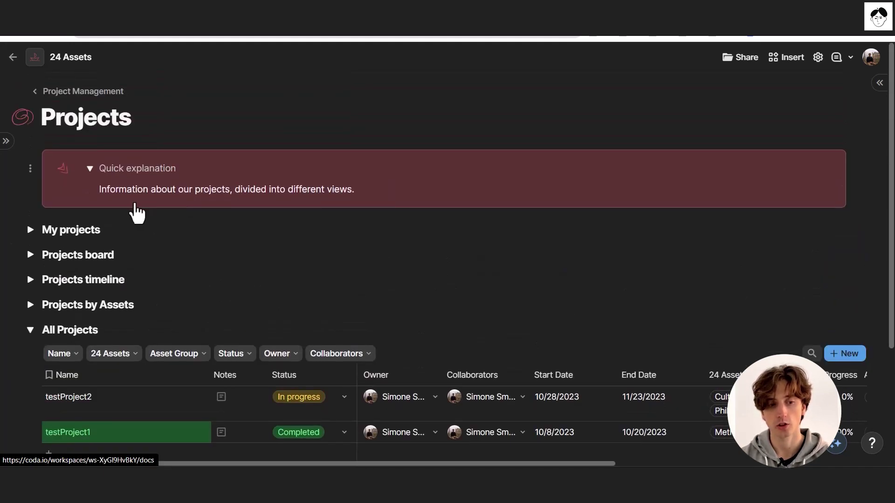
- Collapse the Quick explanation and preview the My projects, Projects board and timeline sections
left_click(93, 176)
left_click(31, 212)
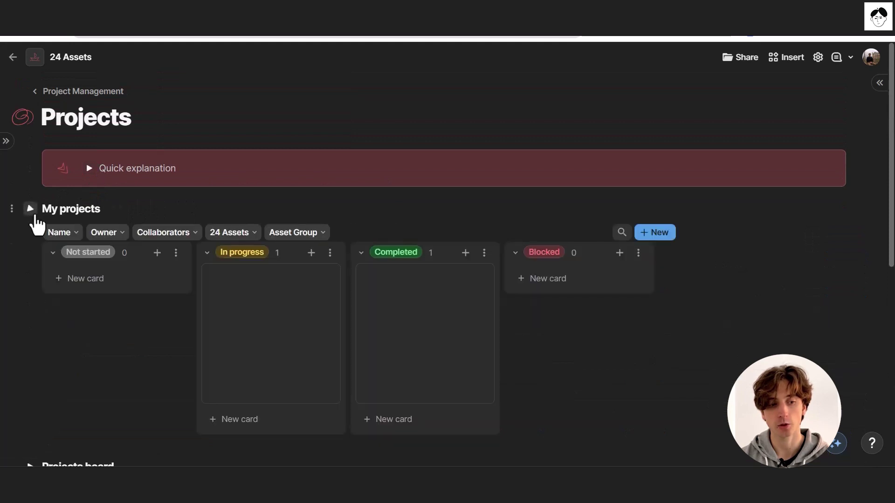
left_click(33, 215)
left_click(27, 238)
left_click(27, 239)
left_click(29, 261)
left_click(29, 261)
scroll(56, 257, "down", 2)
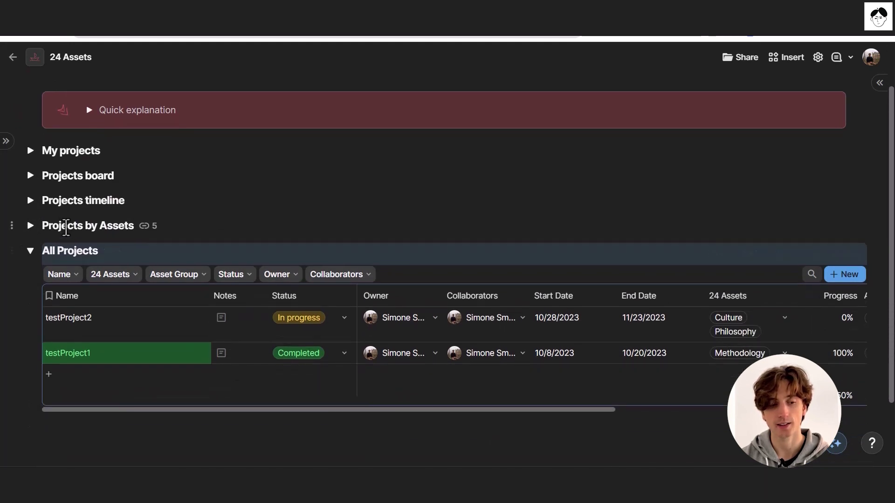
- Open testProject2 as a full page and check its status, keeping In progress
left_click(217, 322)
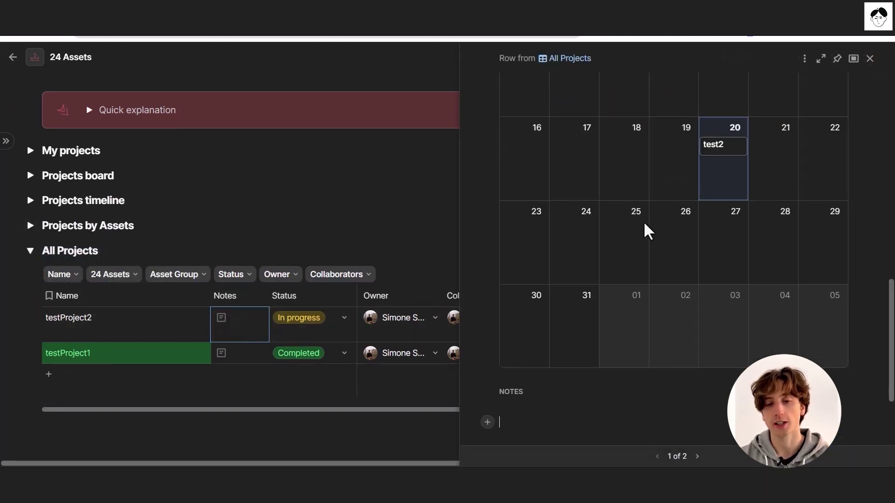
scroll(645, 231, "up", 10)
left_click(820, 58)
scroll(360, 230, "up", 10)
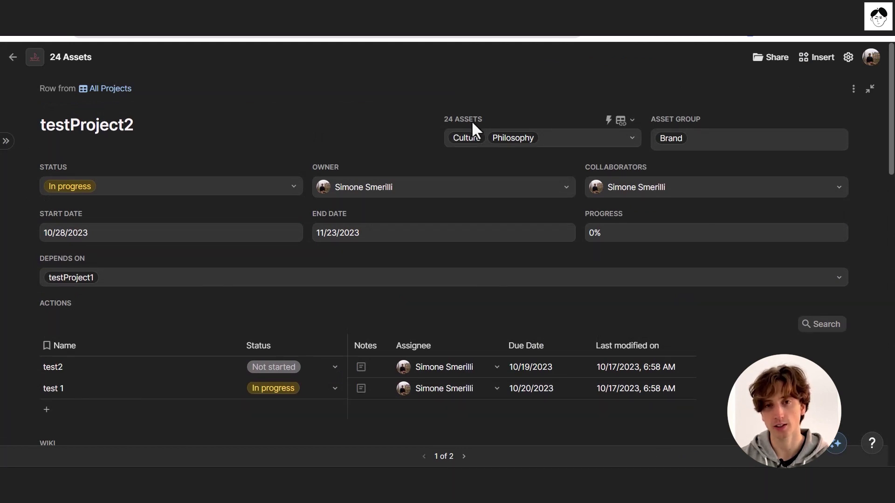
left_click(260, 187)
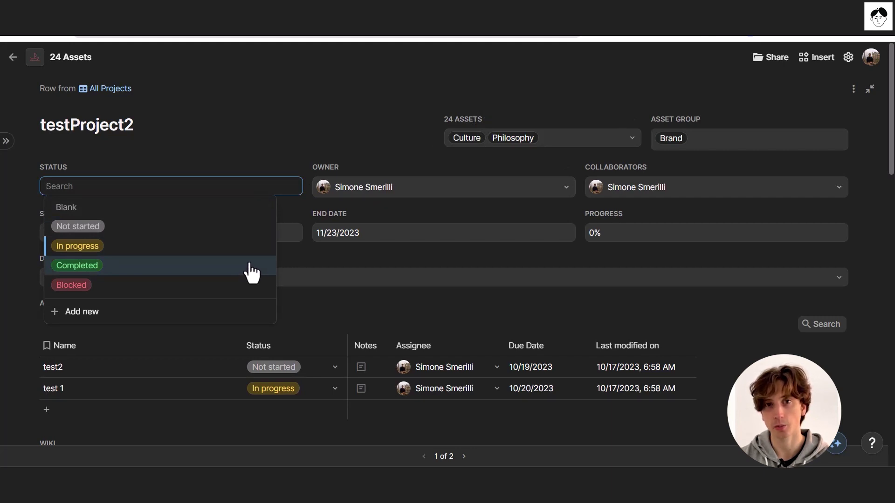
left_click(418, 210)
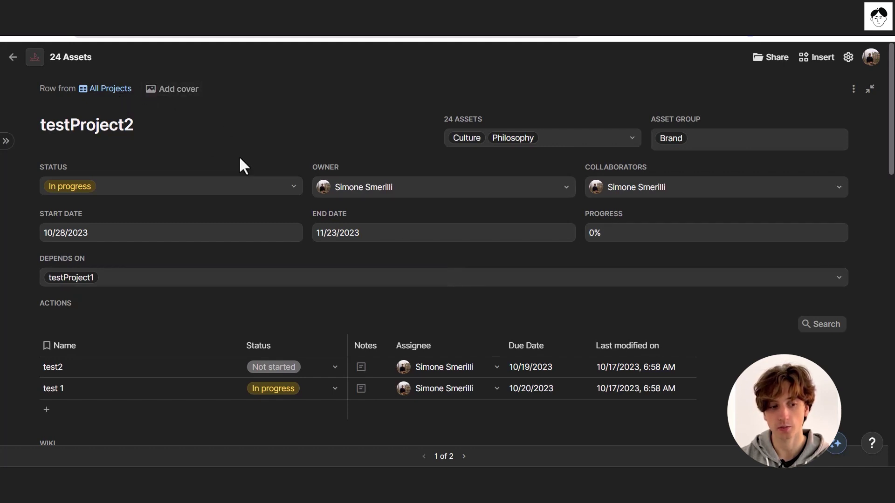
scroll(406, 211, "down", 3)
- Browse testProject2's linkable actions and Notes, then close it and expand the Projects timeline
mouse_move(10, 163)
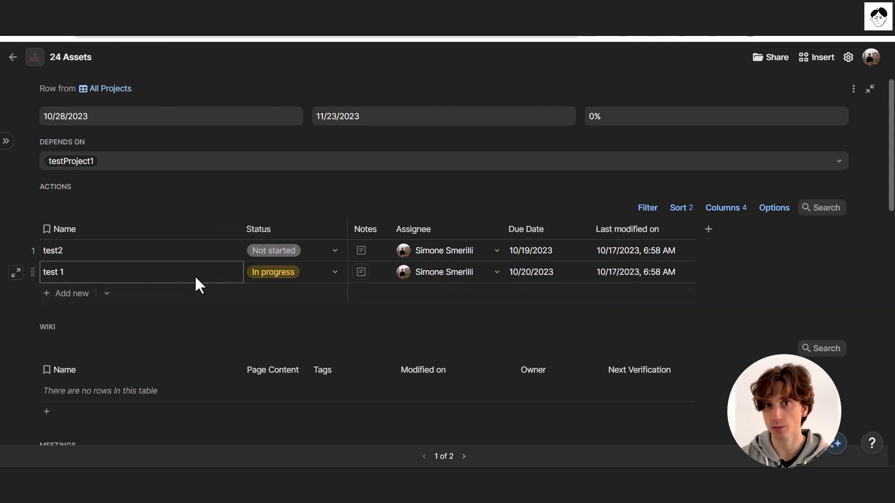
left_click(106, 294)
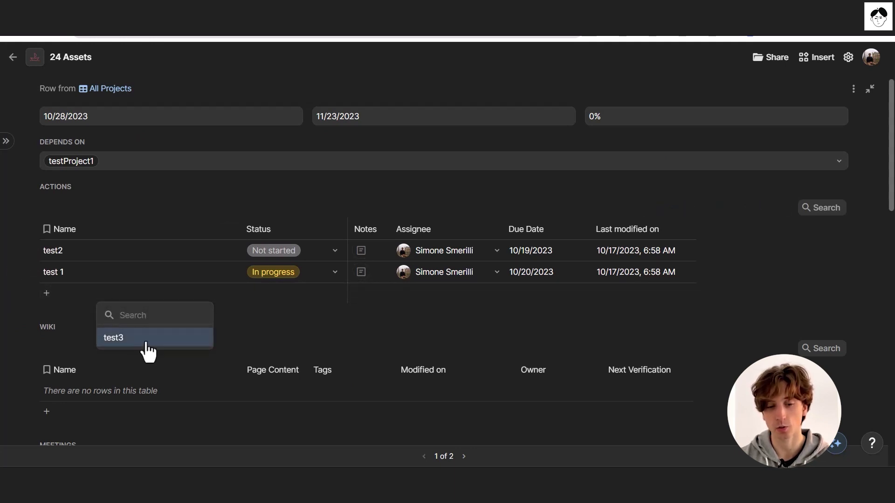
scroll(184, 283, "down", 1)
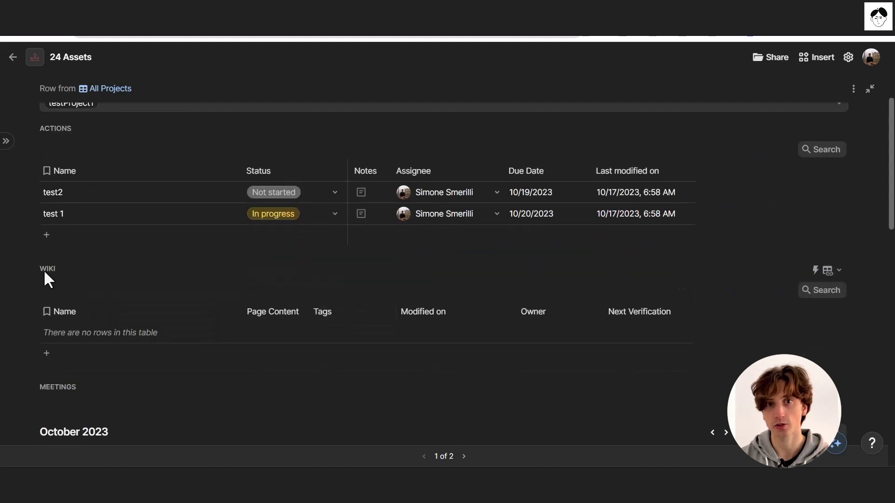
scroll(61, 280, "down", 1)
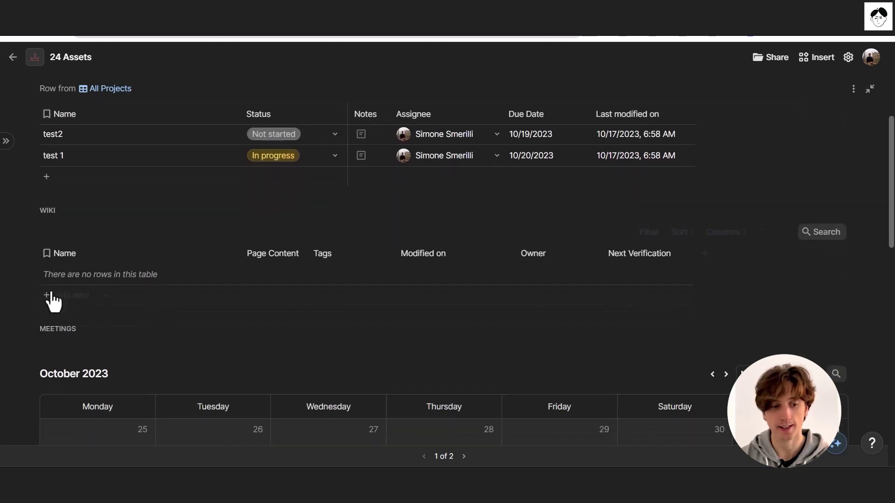
scroll(214, 288, "down", 9)
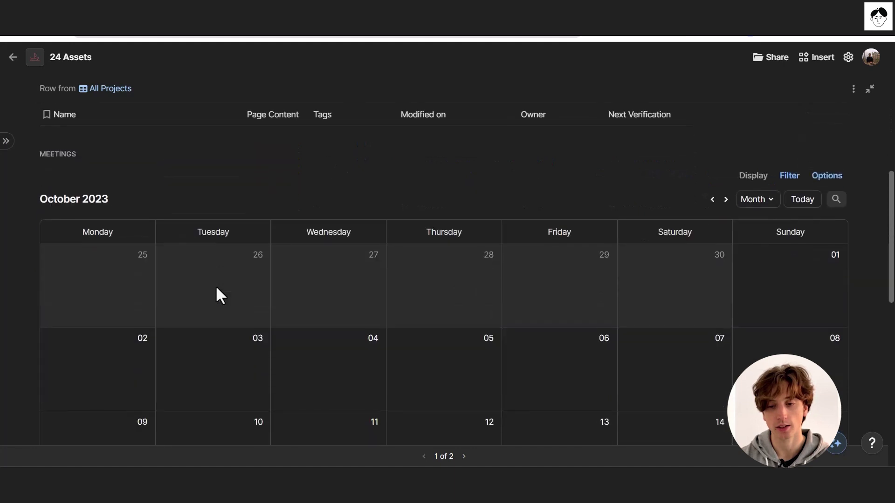
scroll(216, 287, "down", 3)
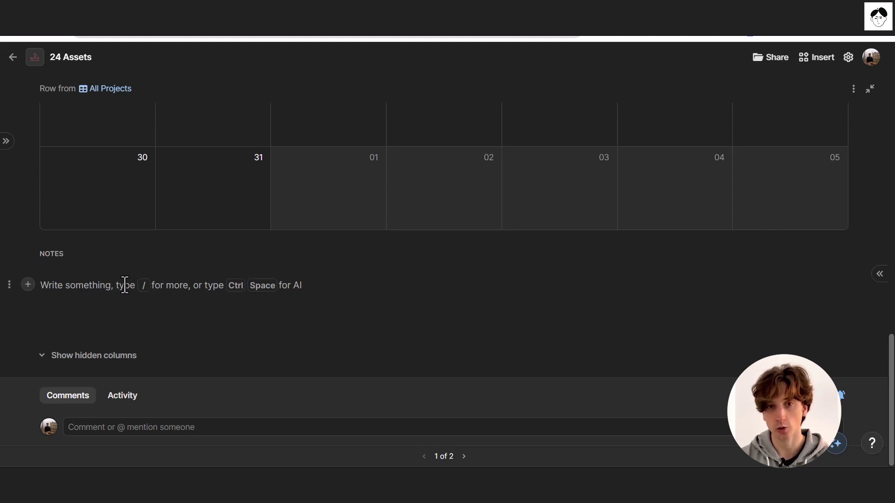
key("ctrl+space")
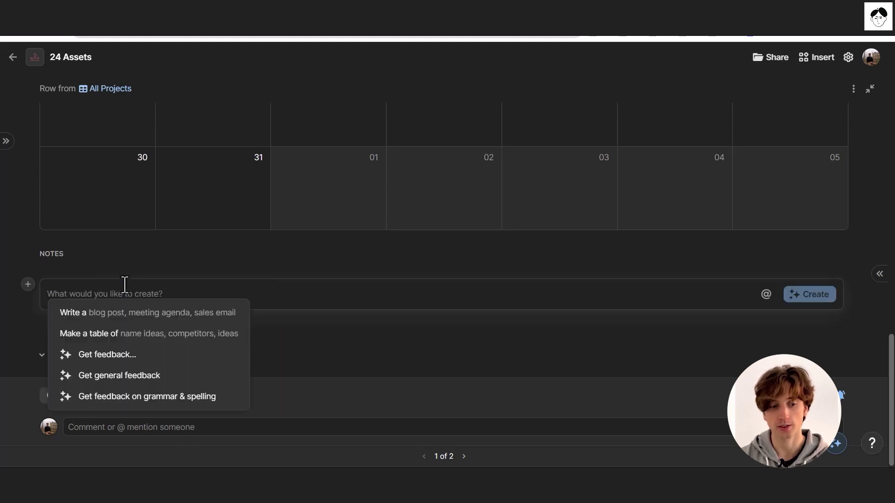
left_click(172, 270)
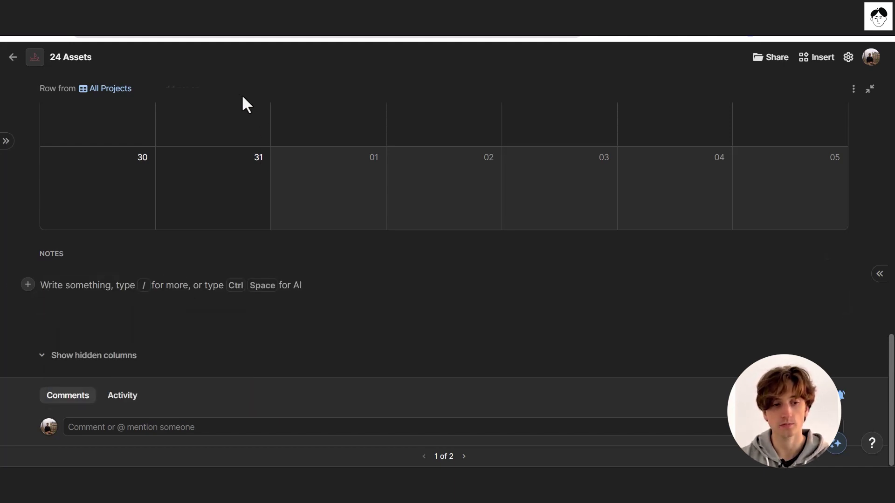
key("Escape")
left_click(26, 117)
scroll(186, 268, "up", 3)
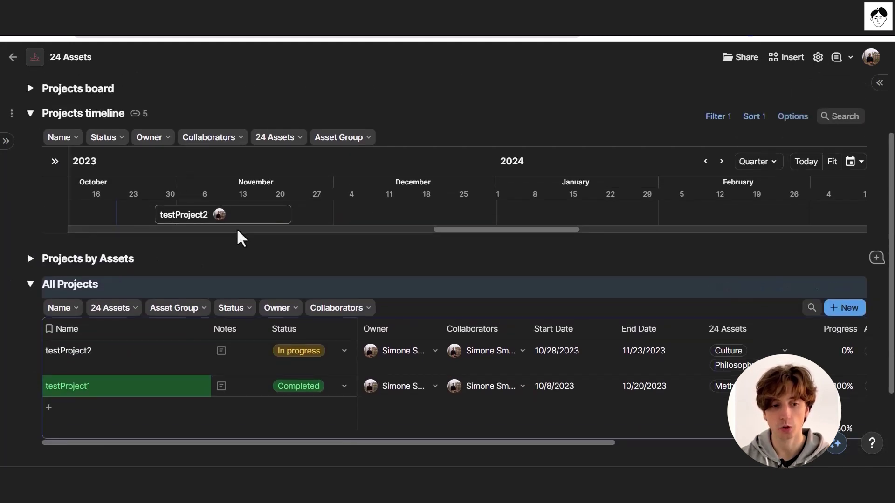
scroll(236, 228, "up", 2)
left_click(759, 220)
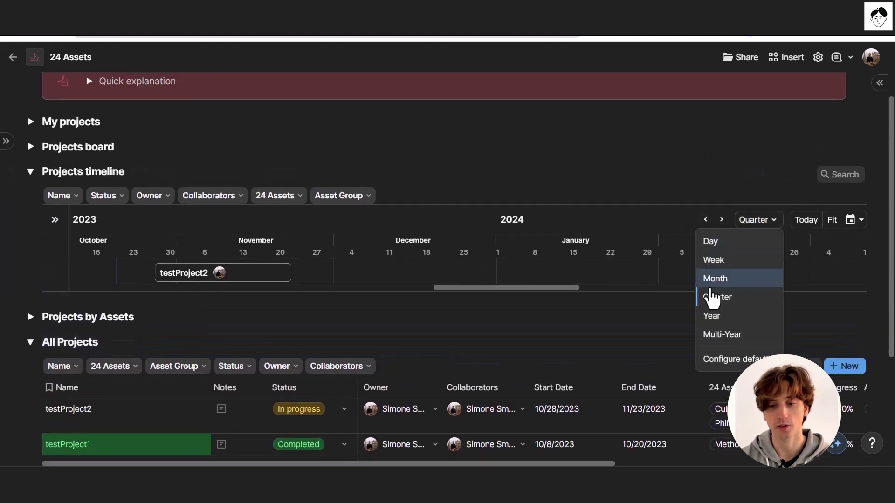
left_click(727, 278)
left_click(764, 219)
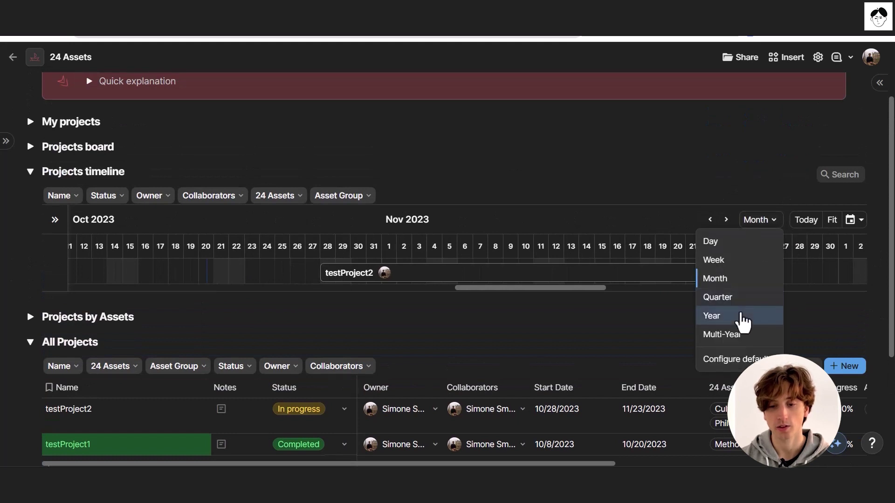
left_click(743, 319)
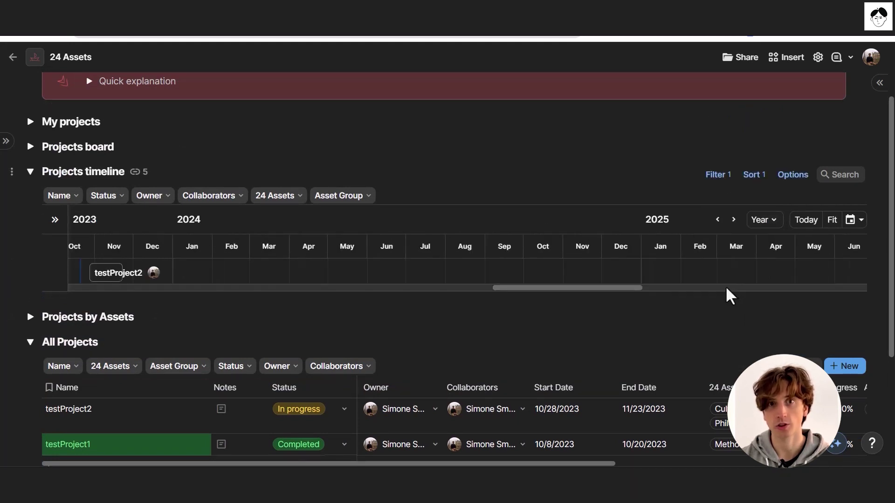
left_click(754, 228)
left_click(729, 297)
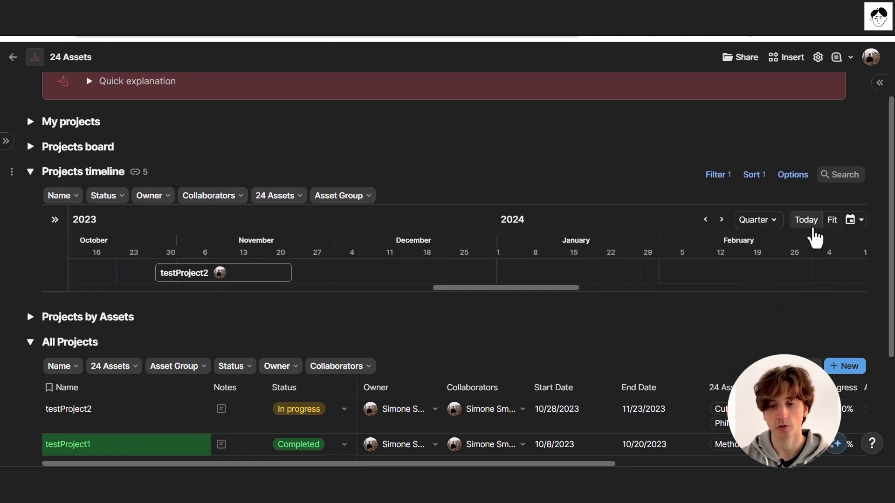
left_click(851, 222)
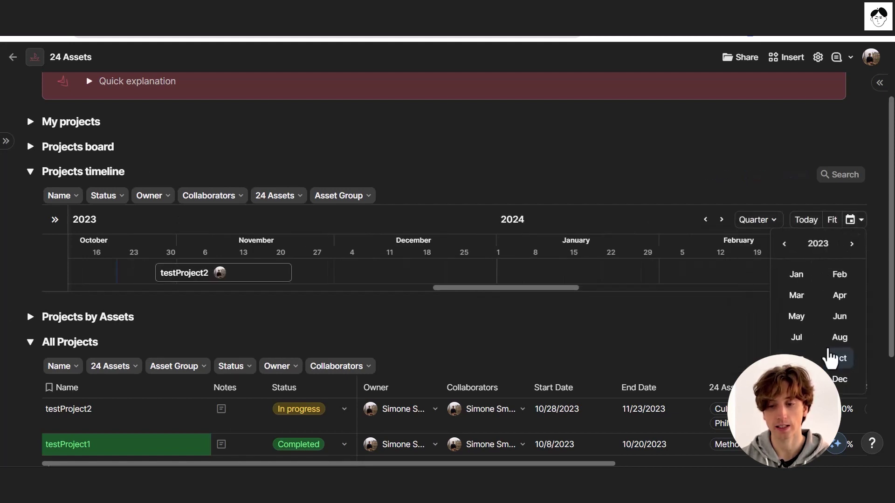
left_click(662, 247)
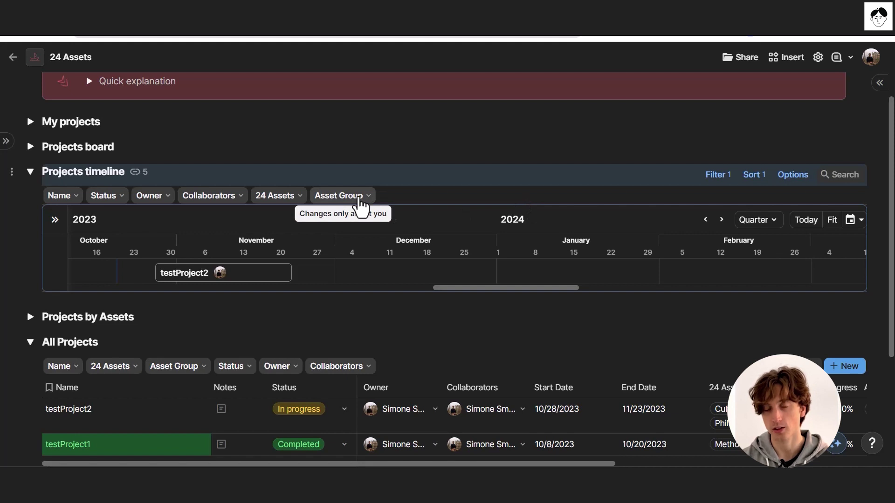
scroll(358, 205, "up", 1)
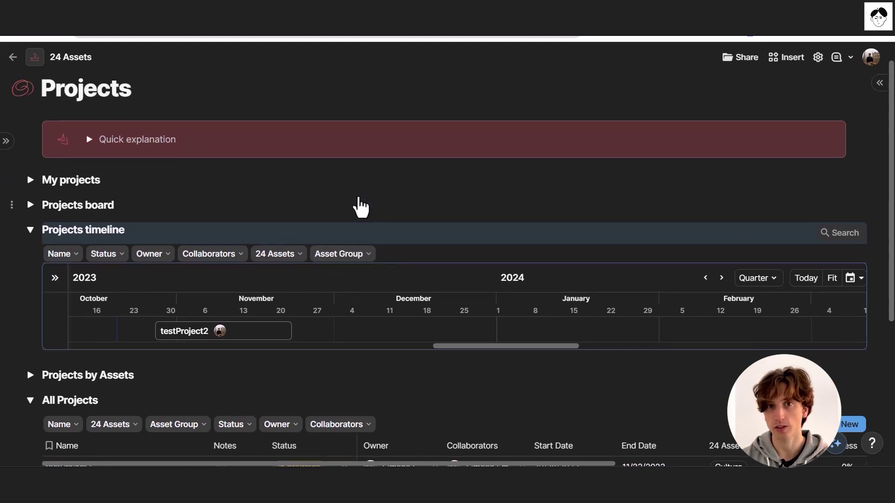
scroll(359, 208, "down", 1)
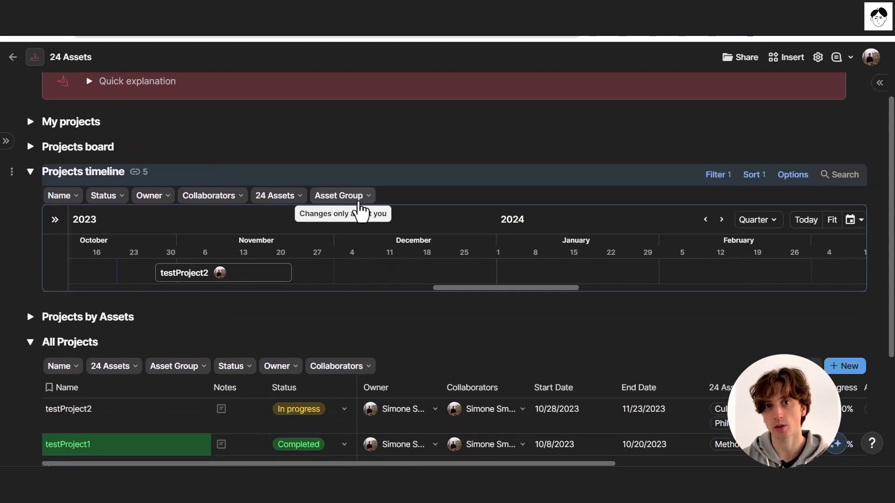
left_click(115, 197)
left_click(149, 197)
left_click(211, 196)
left_click(277, 198)
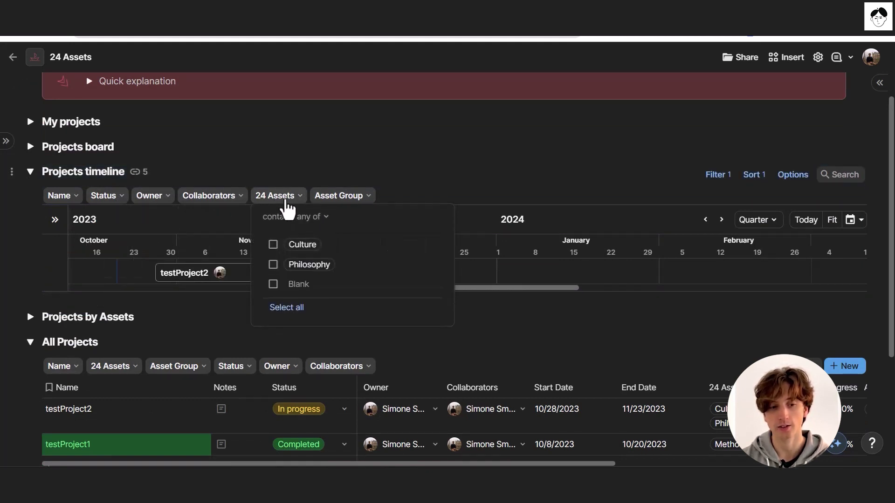
left_click(340, 198)
left_click(387, 190)
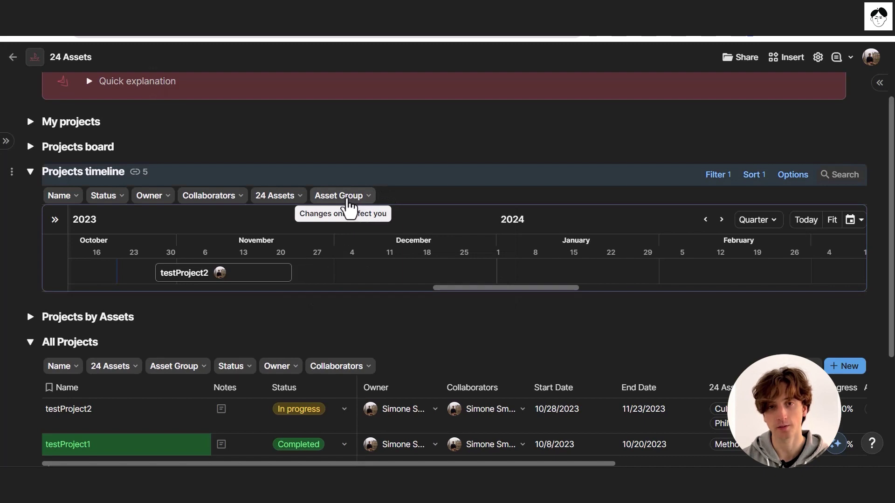
scroll(354, 214, "down", 1)
mouse_move(109, 275)
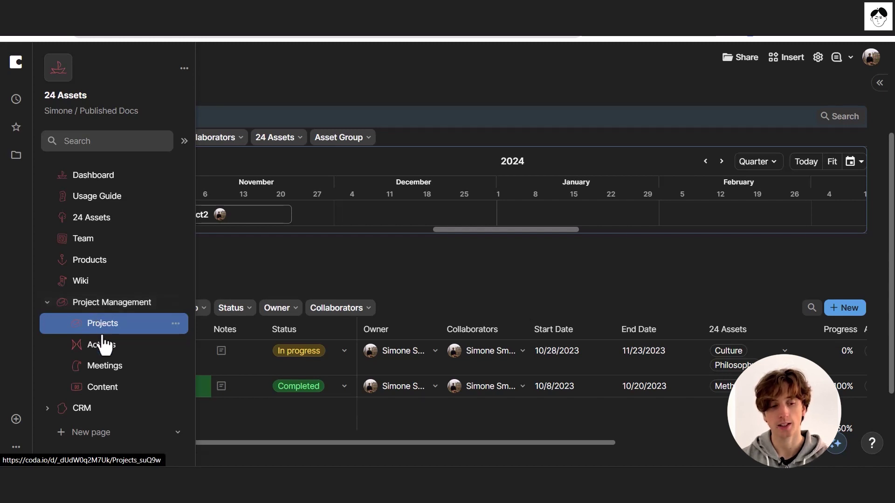
- Open the Content page, expand the Content board, and move testContent to Scheduled
left_click(111, 387)
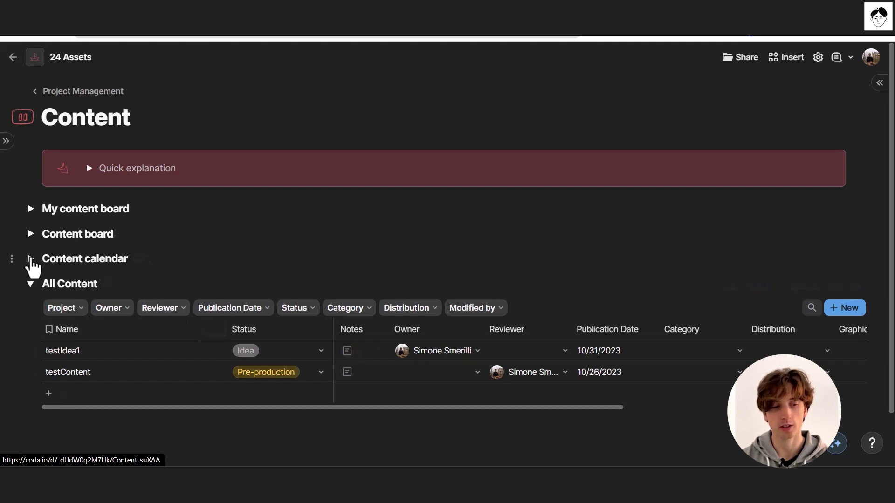
left_click(30, 234)
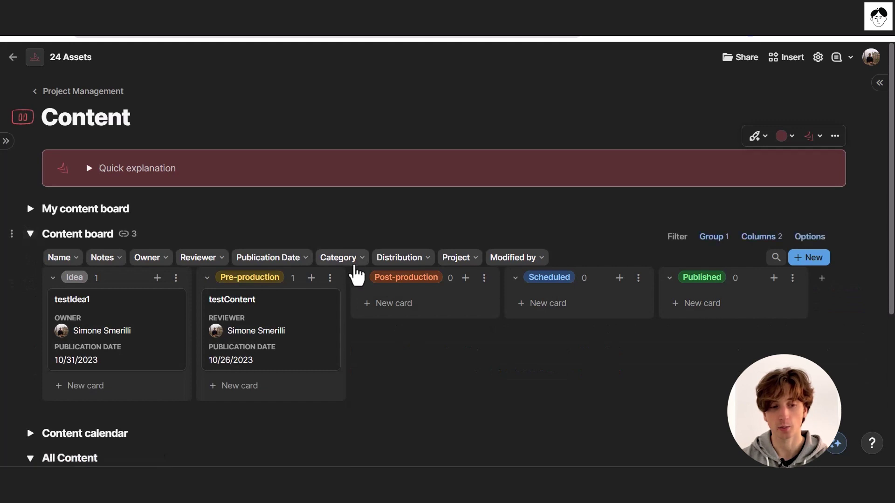
left_click_drag(336, 320, 387, 326)
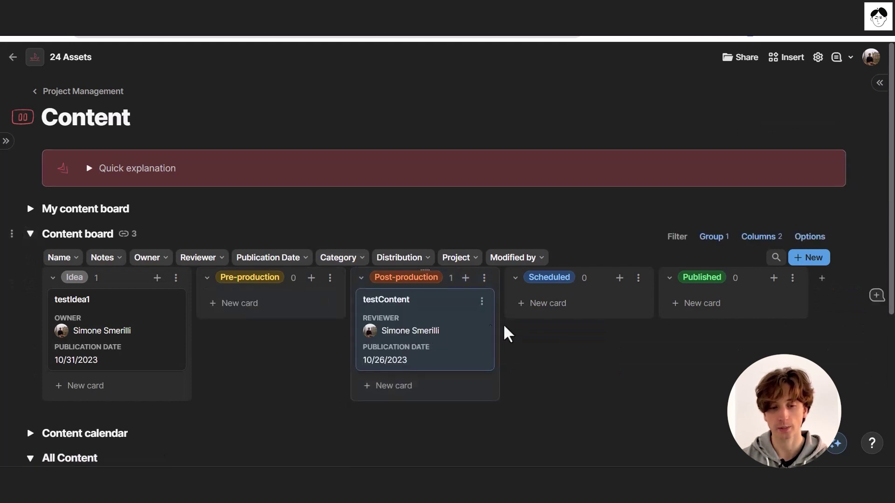
left_click_drag(492, 334, 529, 423)
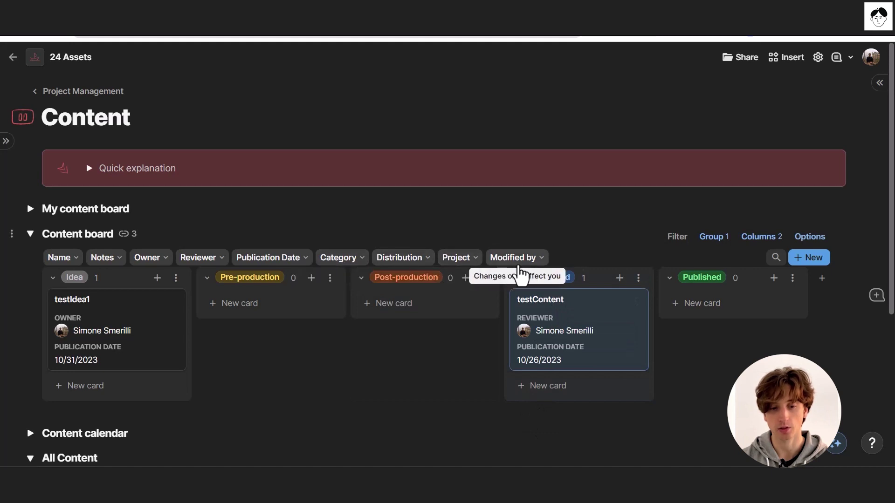
- Open the testContent record full-page and switch it to the Content Layout
left_click(563, 335)
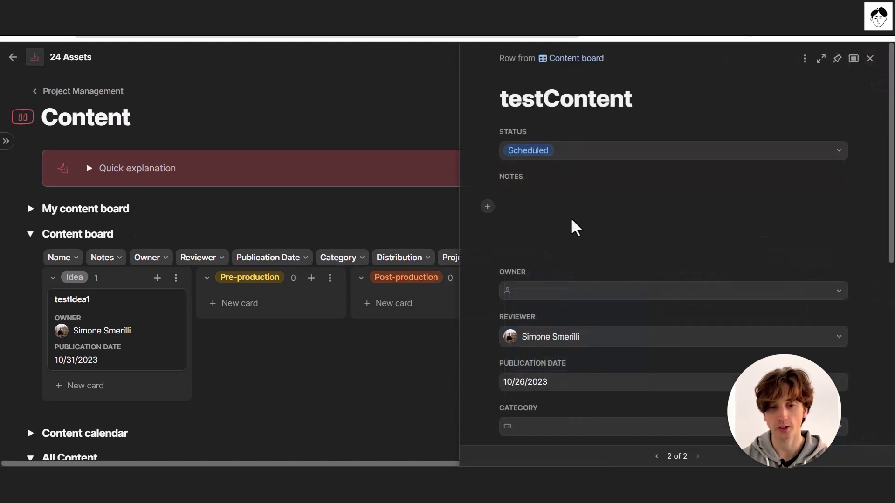
left_click(821, 59)
scroll(350, 198, "down", 3)
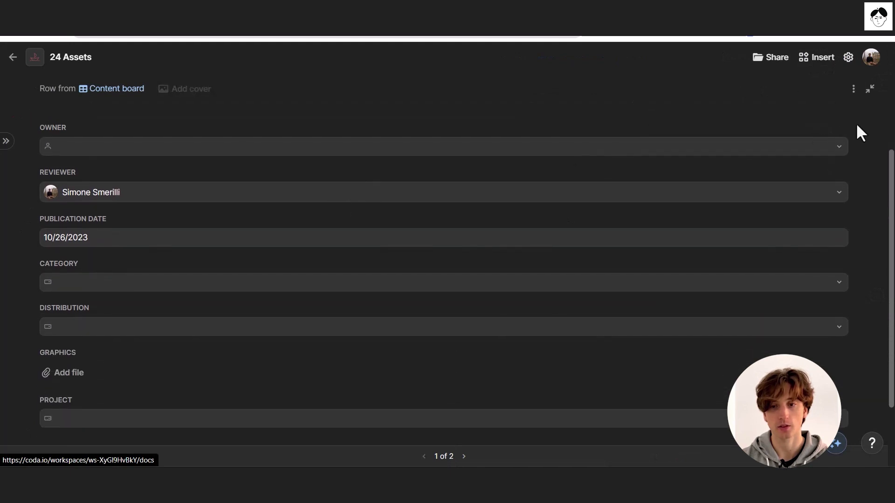
left_click(853, 89)
mouse_move(793, 129)
left_click(680, 148)
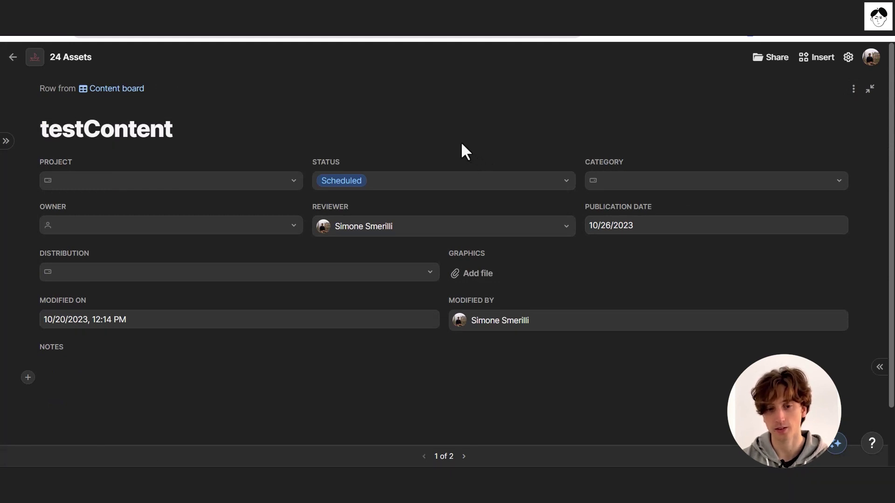
- Return to the Content board and briefly view the testIdea1 record
left_click(131, 105)
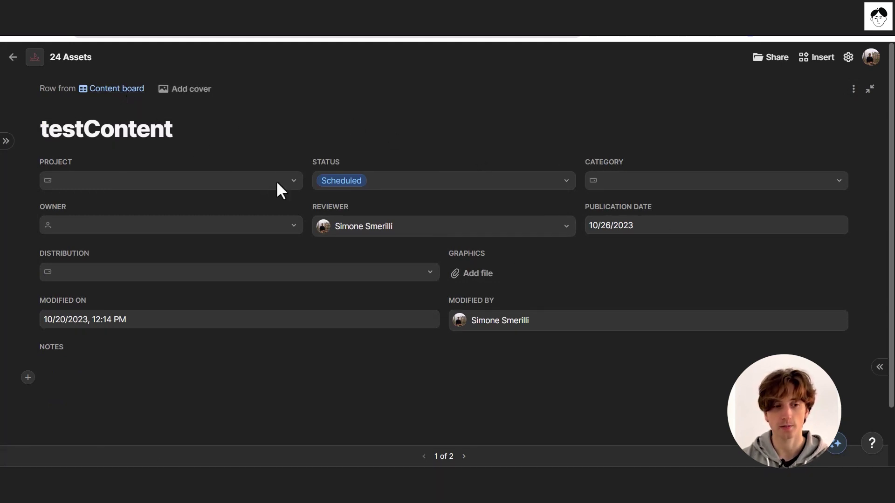
left_click(115, 211)
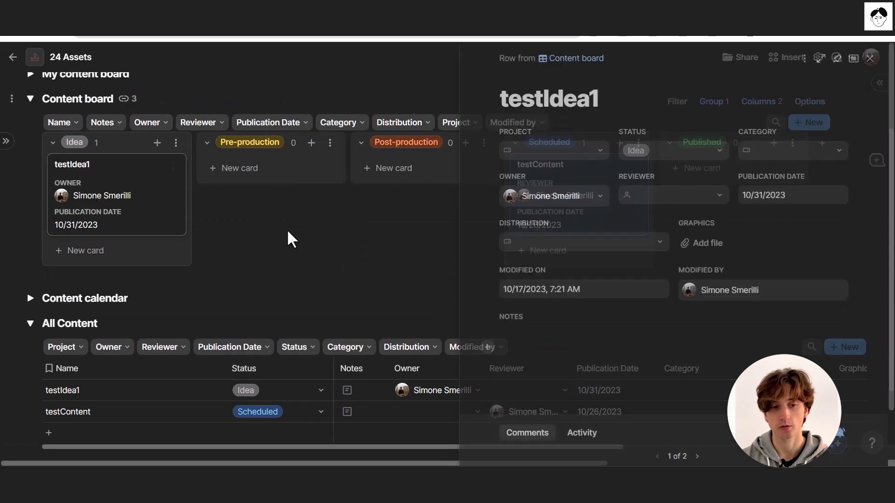
left_click(870, 59)
- Go to the CRM page from the sidebar and open its Industries card listing 147 industries
mouse_move(64, 316)
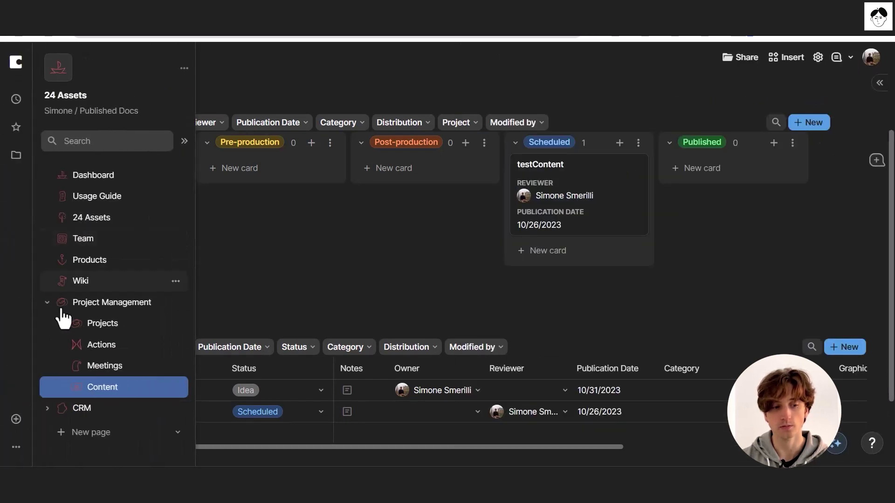
left_click(93, 419)
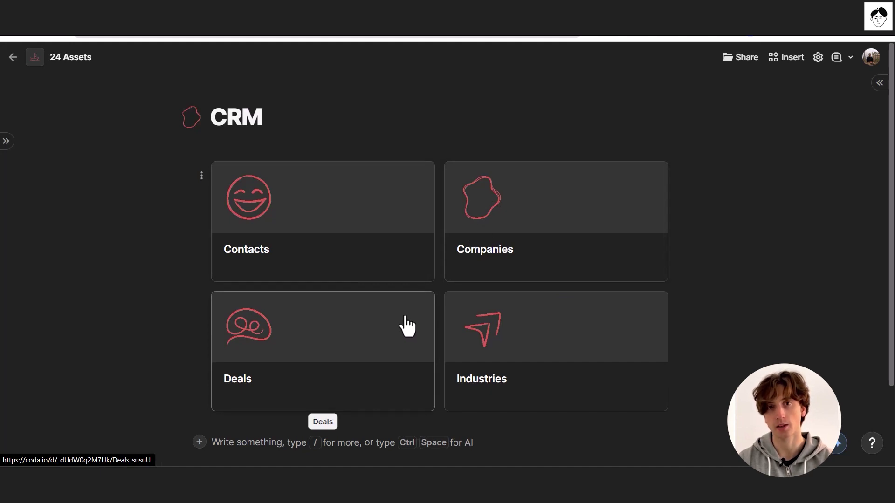
left_click(506, 344)
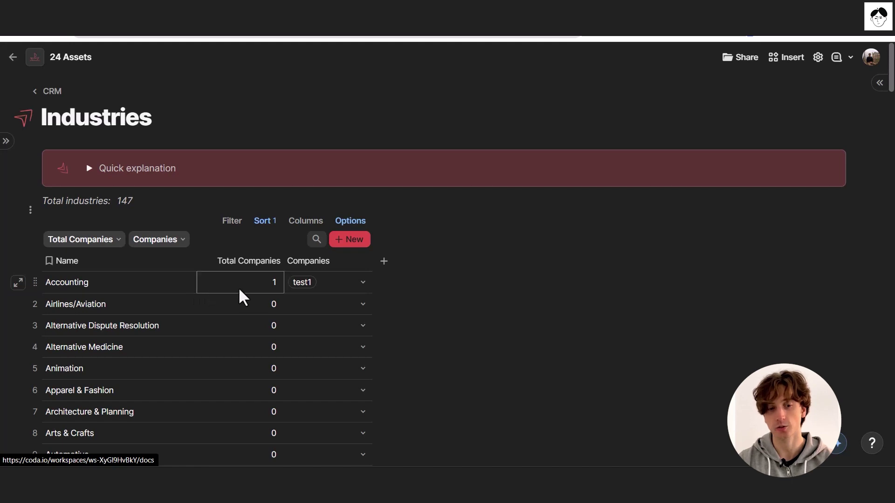
- Return to CRM and open Deals, whose All Deals table shows test1 and test2 totalling $35,222.00
left_click(49, 91)
left_click(307, 346)
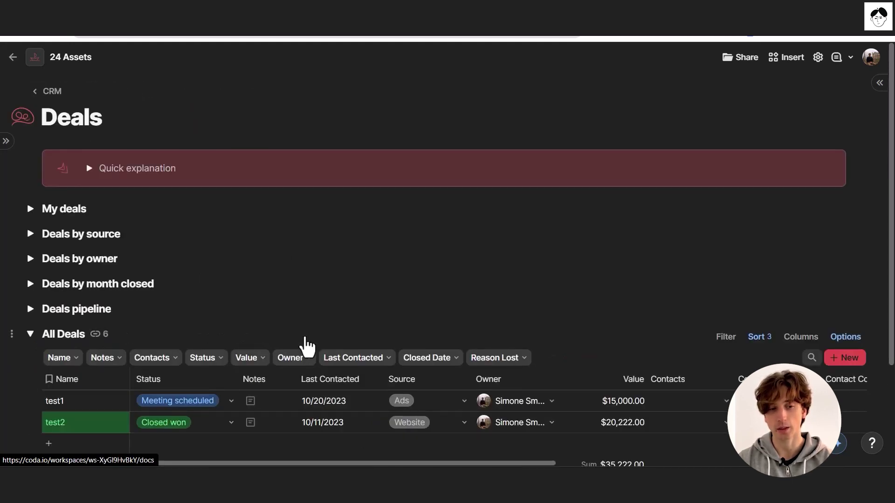
scroll(254, 250, "down", 3)
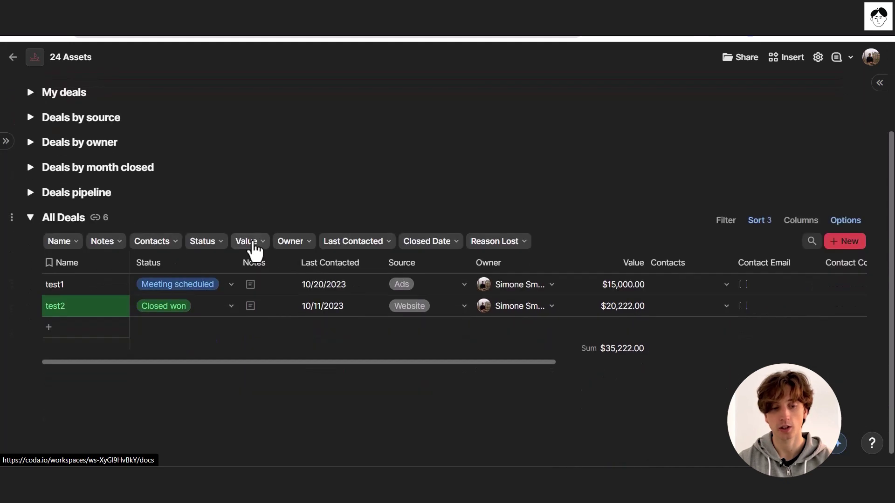
scroll(254, 250, "up", 3)
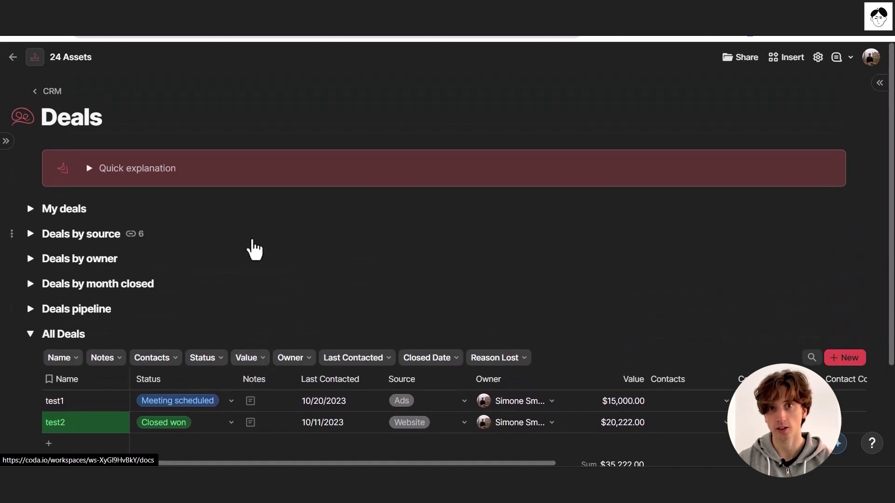